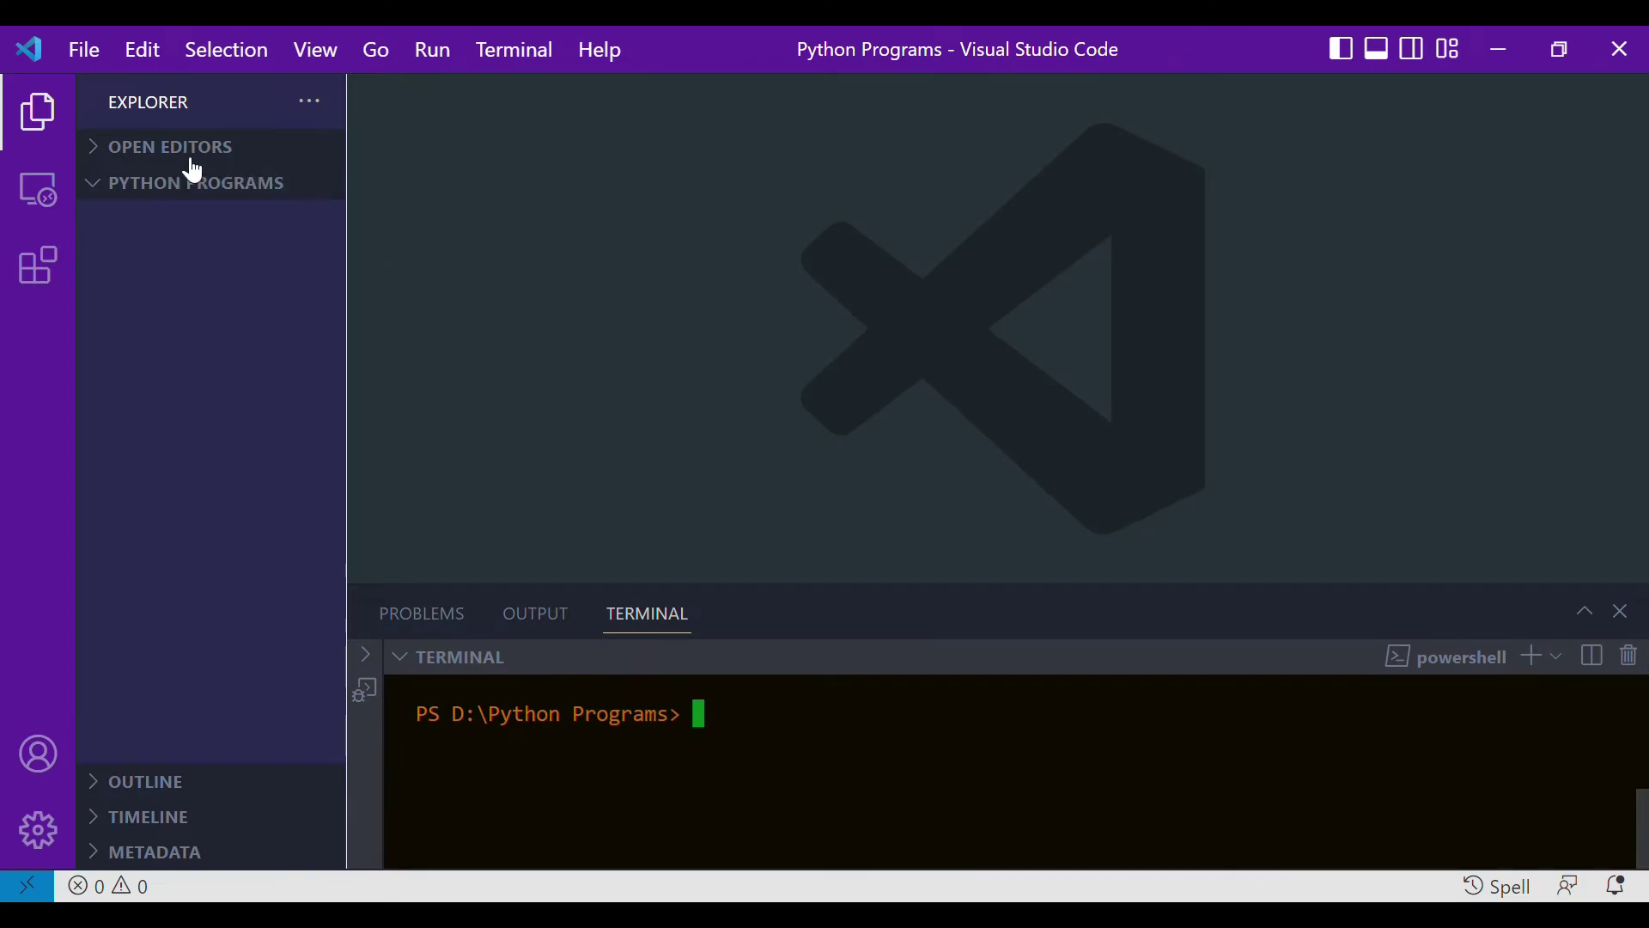
Create a new file named code.py in the Python Programs folder
left_click(214, 187)
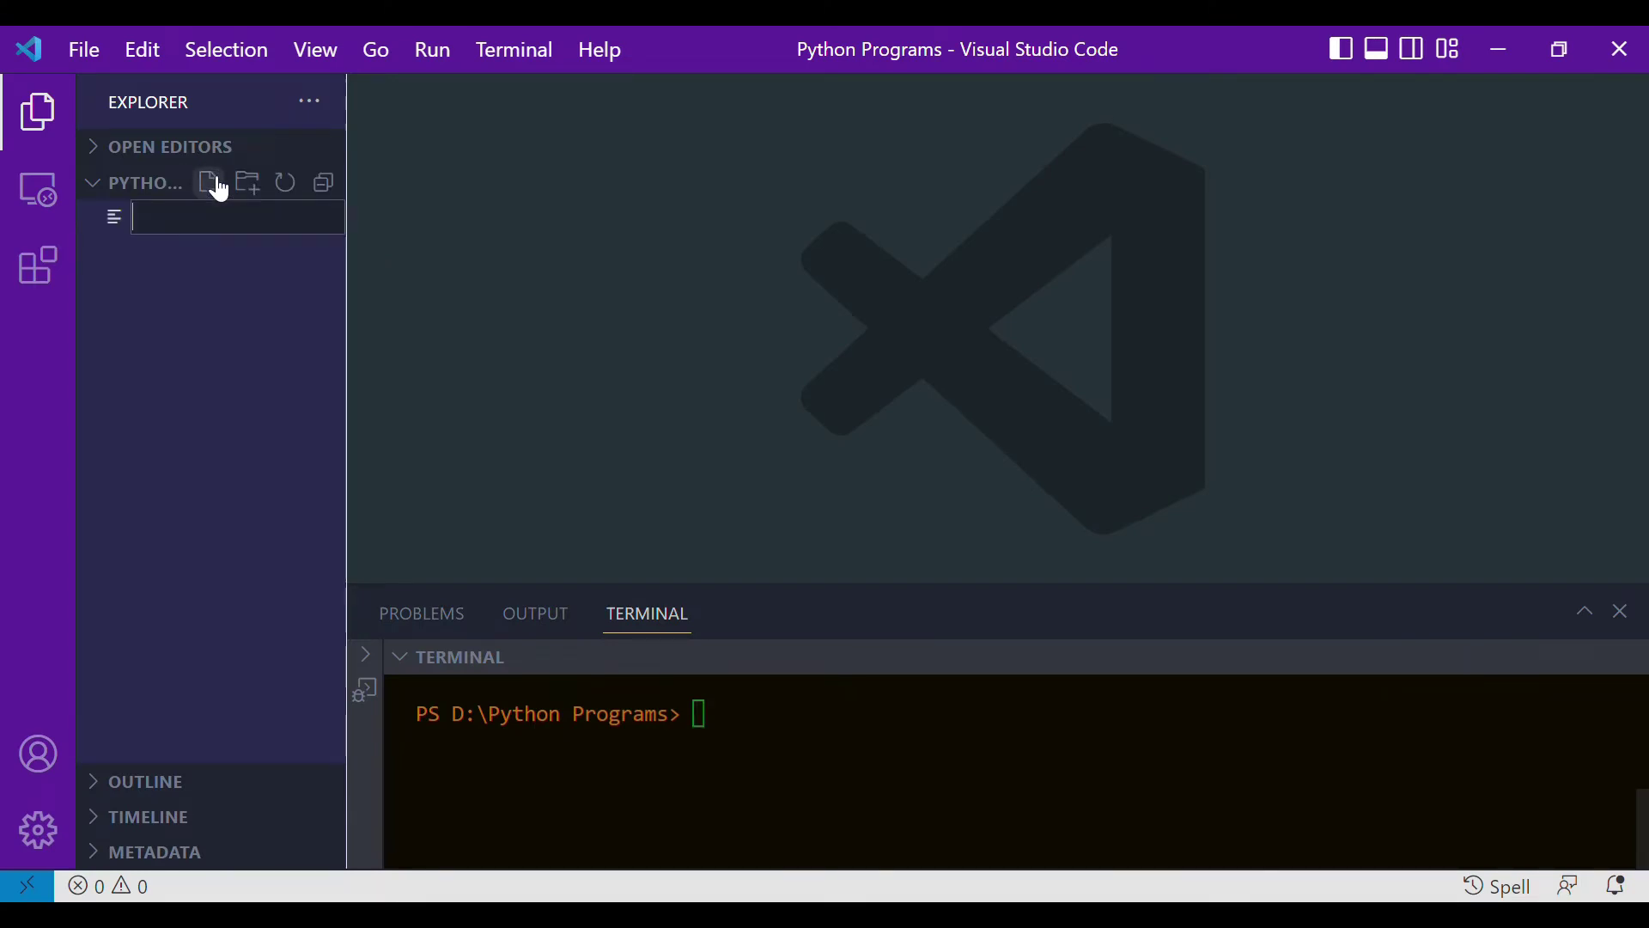
type("code.py")
key("Return")
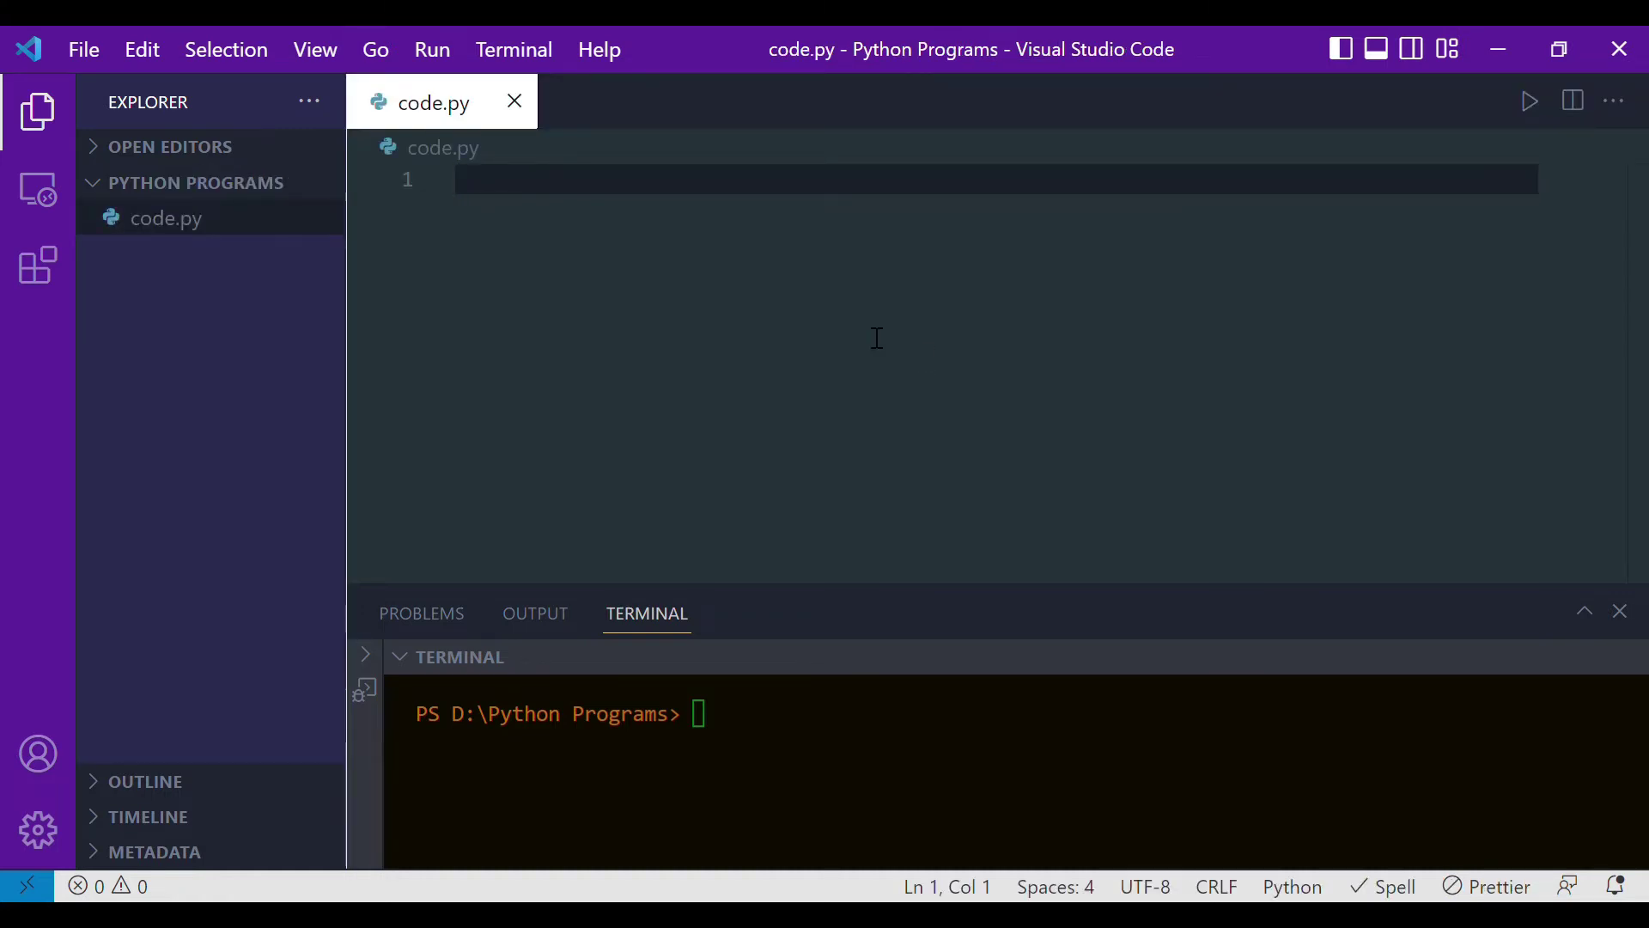
type("step1")
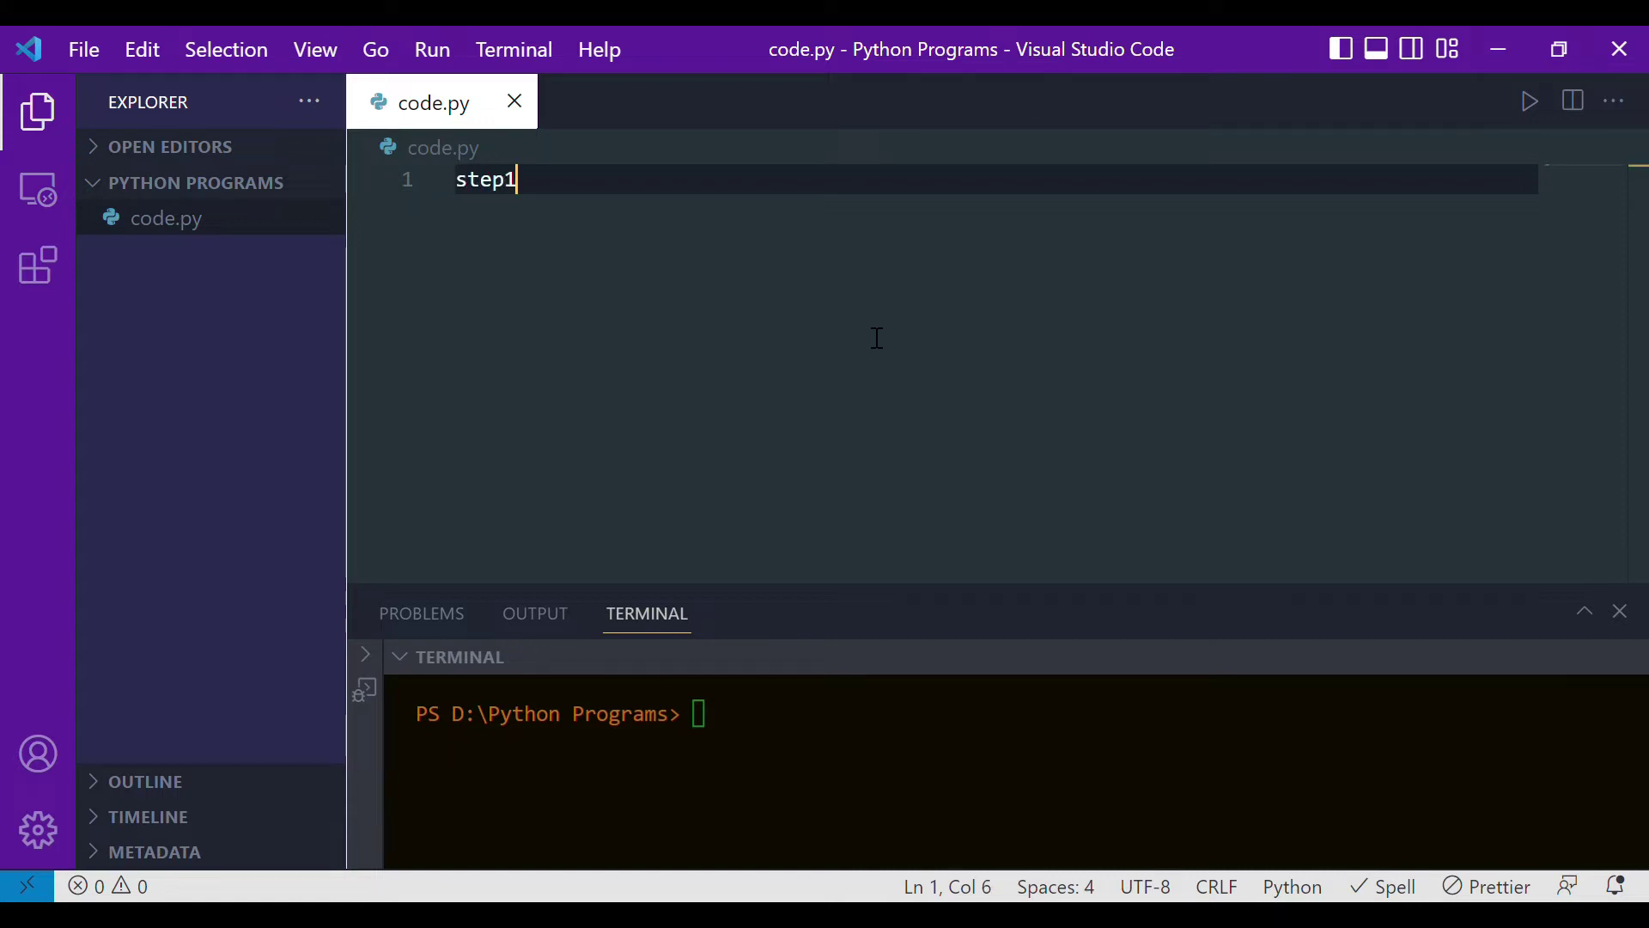
type("-> we ha")
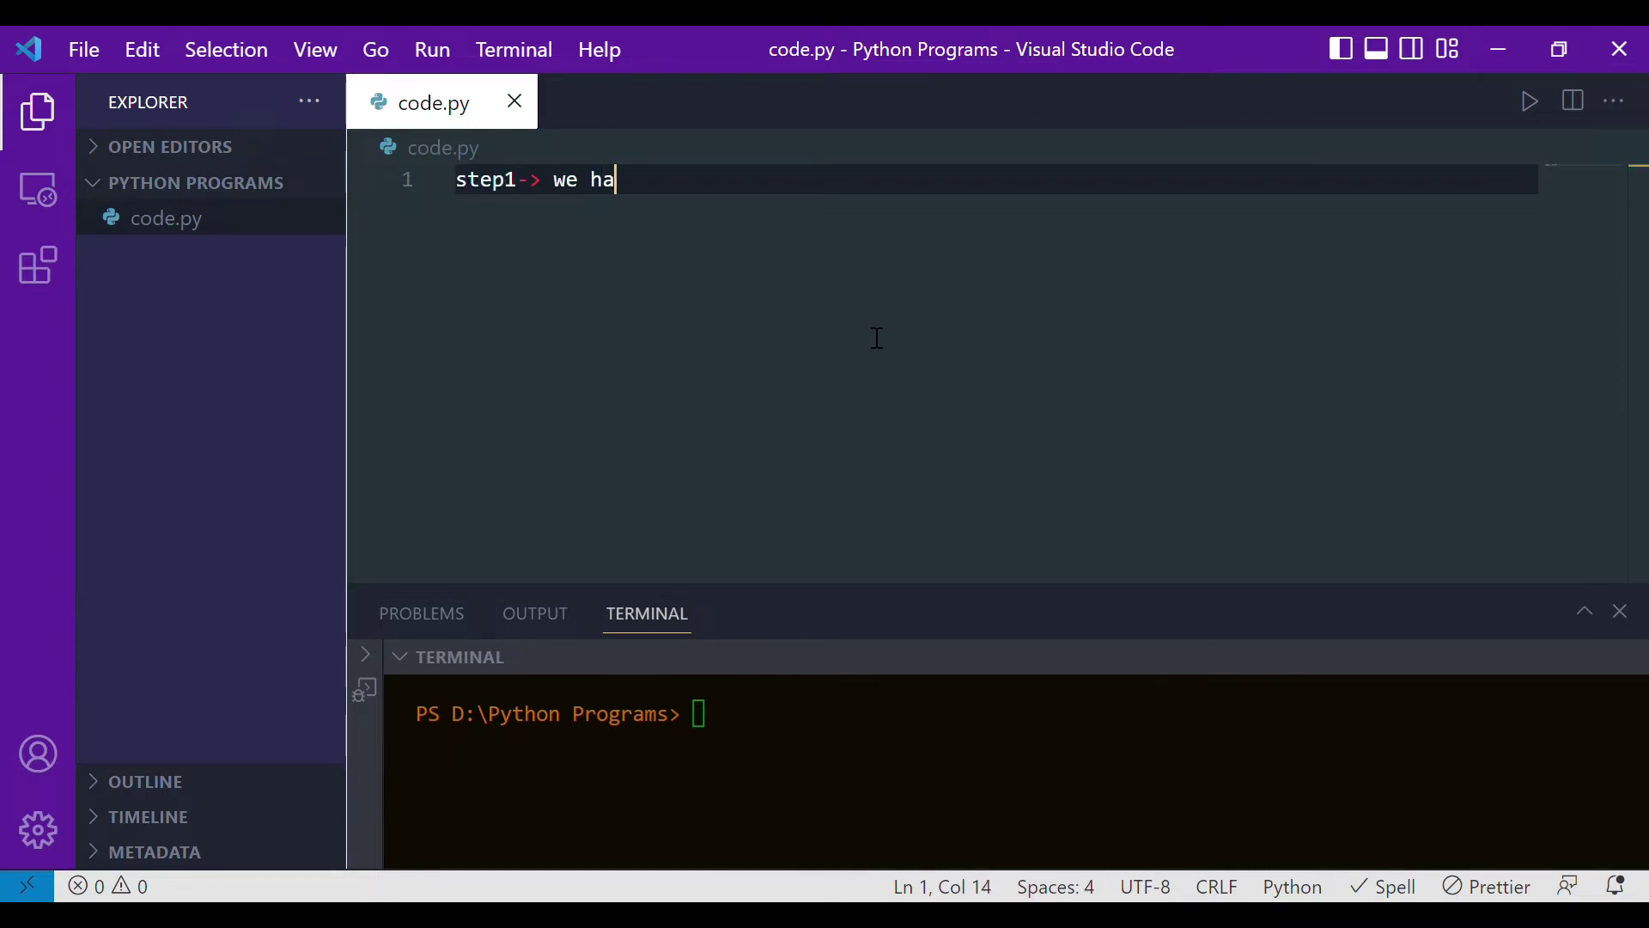
type("ve to take in")
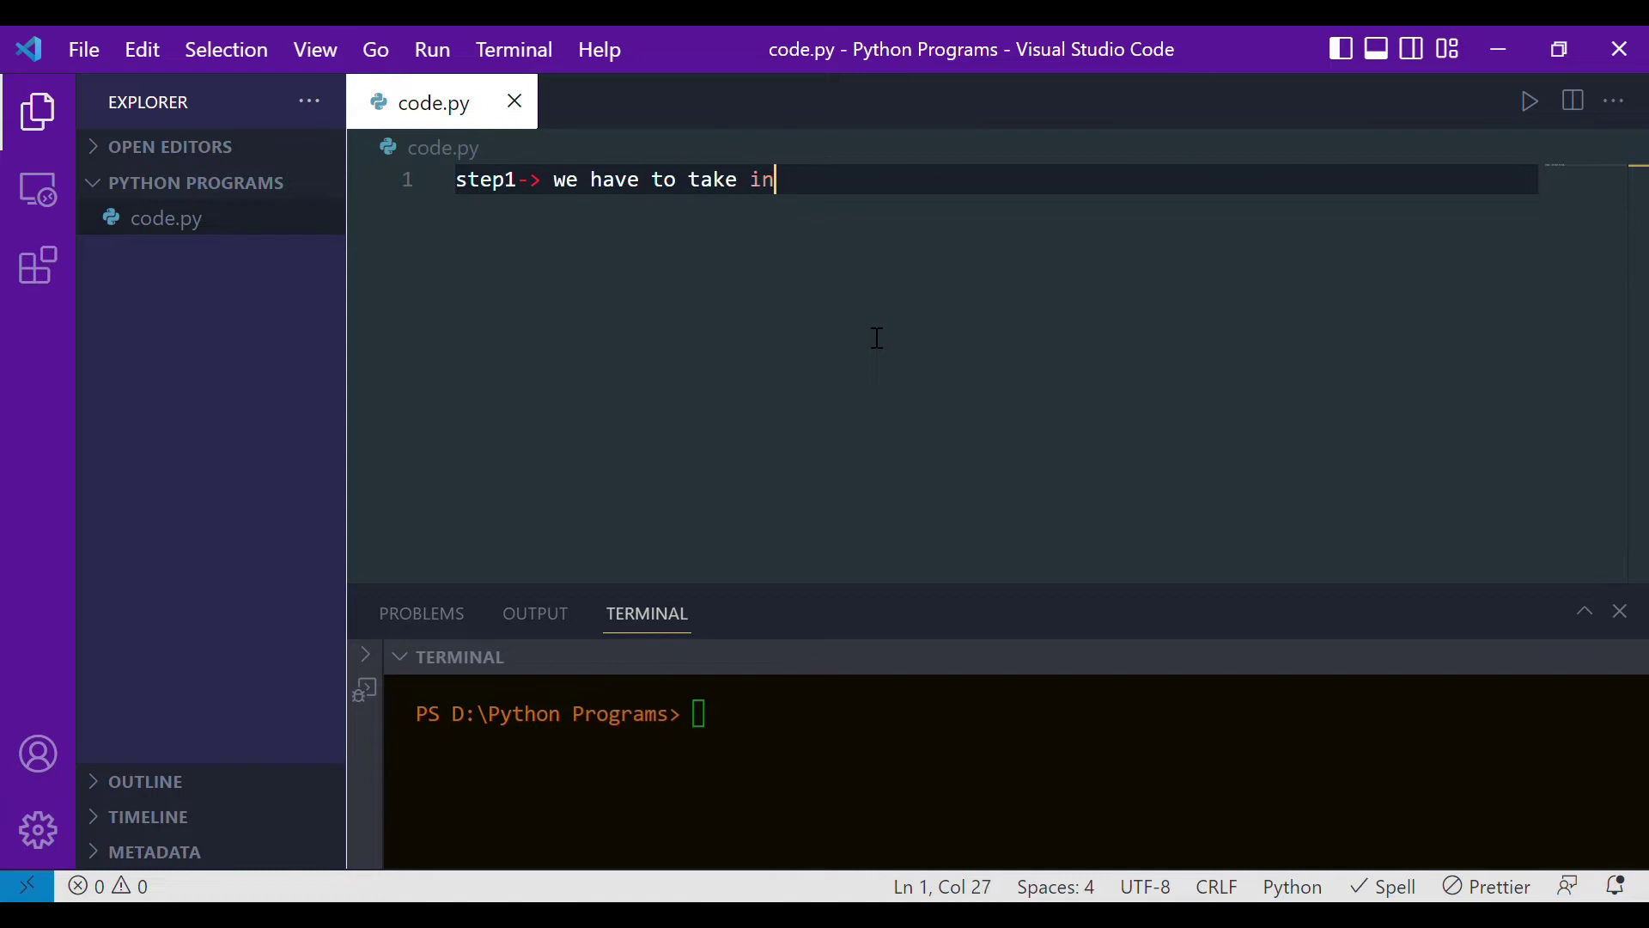
type("put of two ")
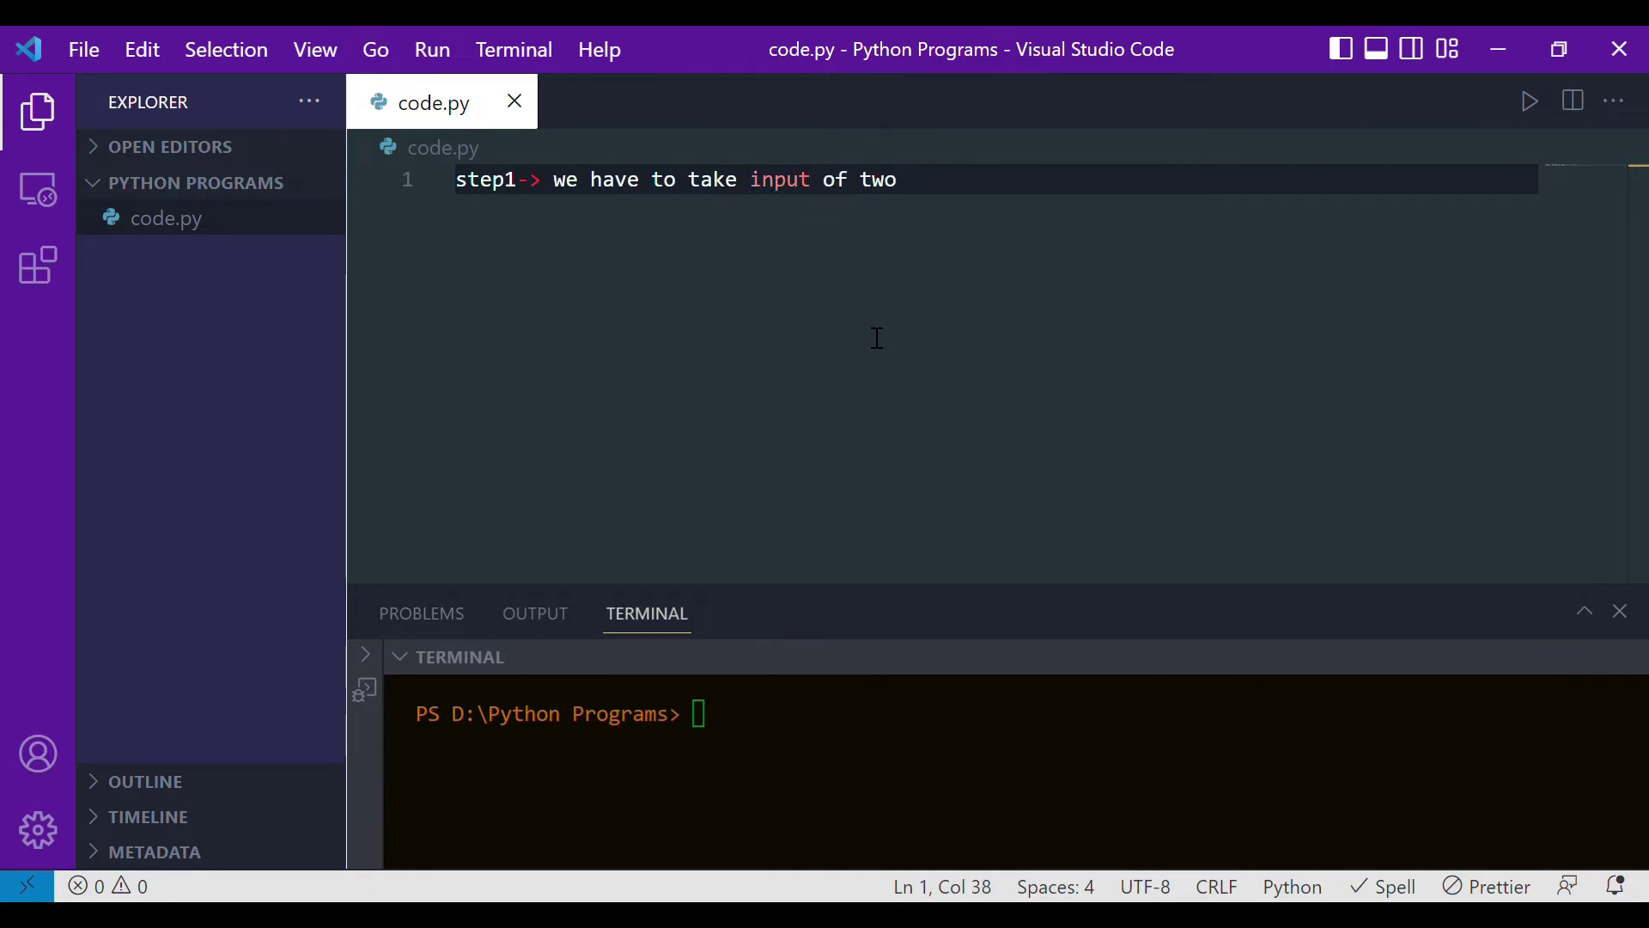
type("number")
Write three step notes: take input of two numbers, find the product, print the product
key("Return")
type("stp")
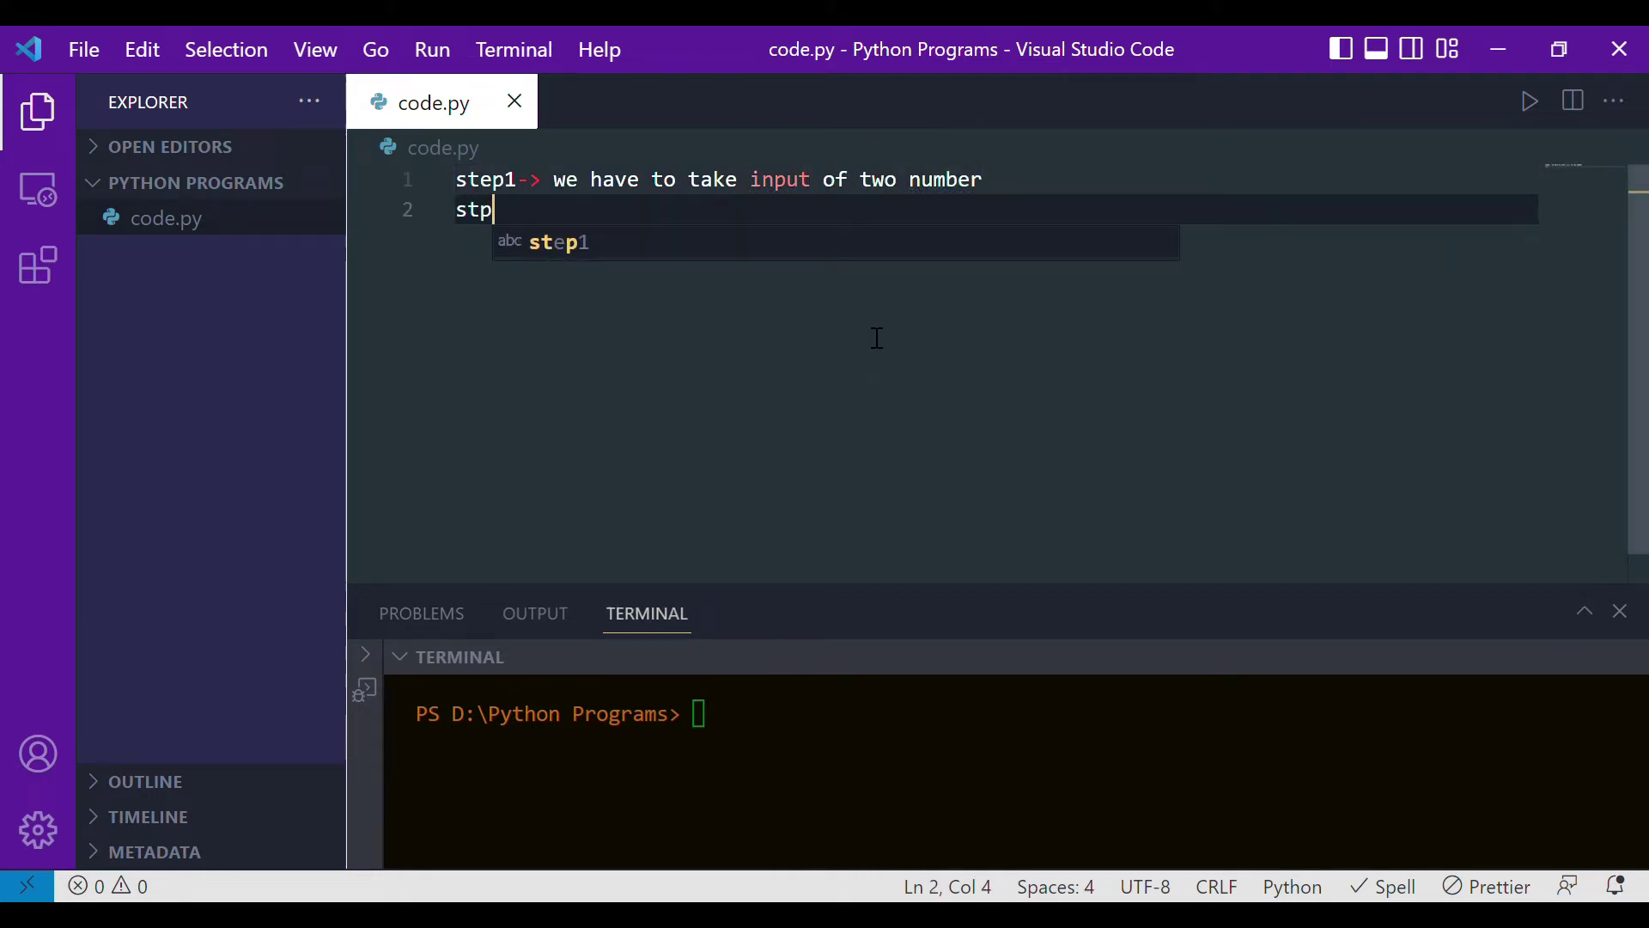
key("BackSpace")
type("ep2-")
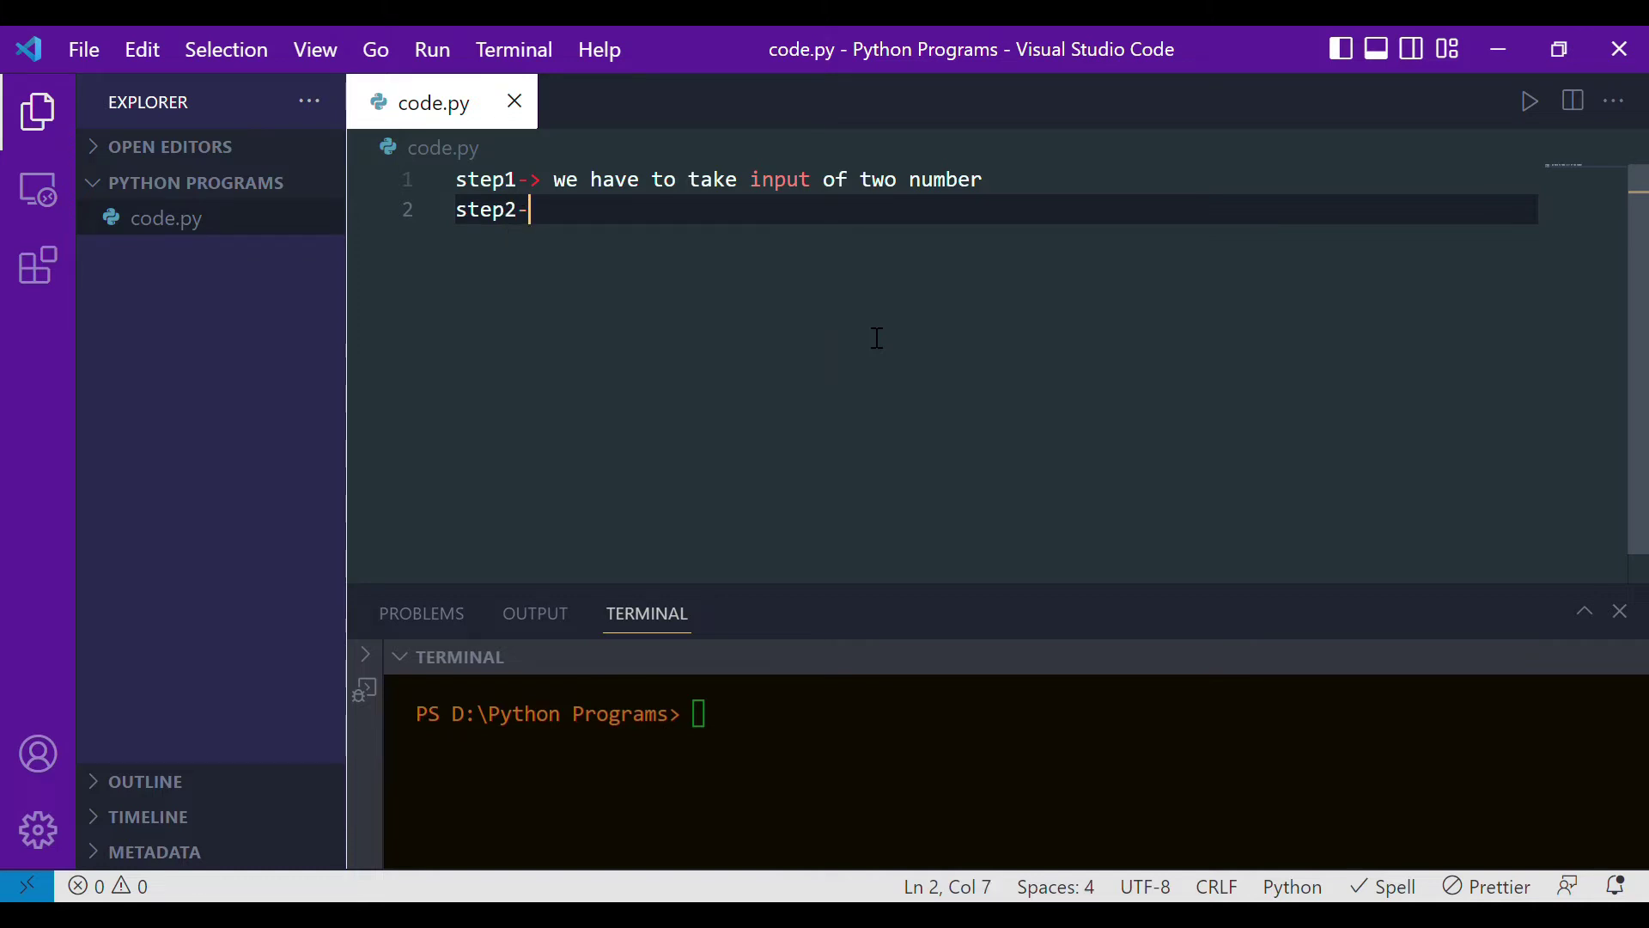
type("> find")
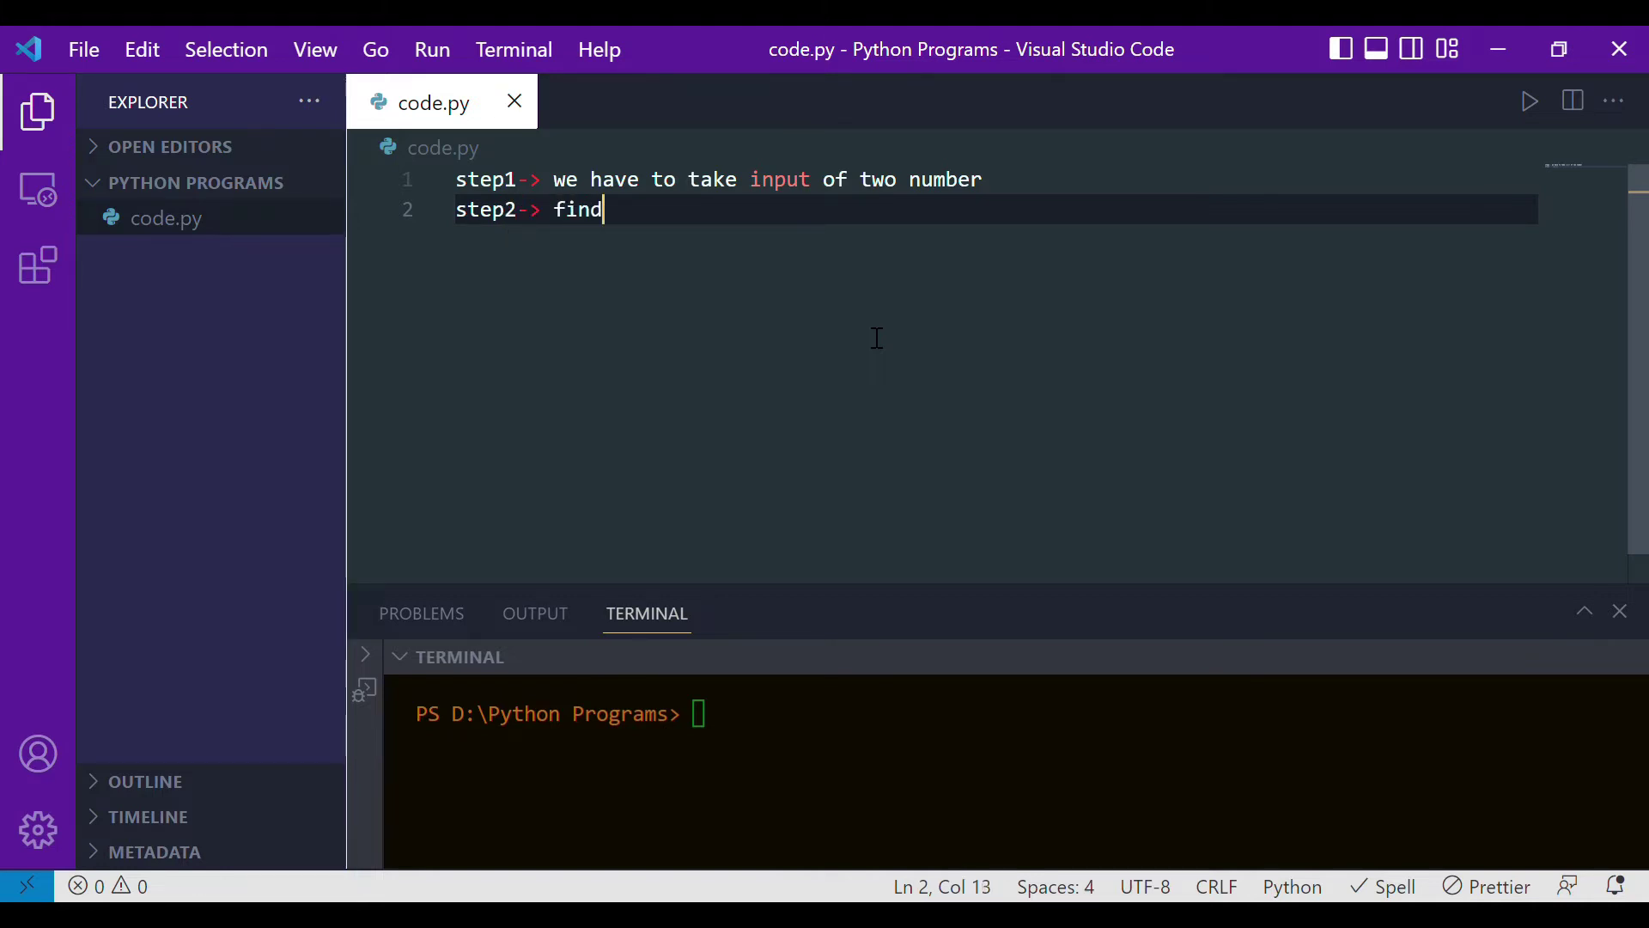
type(" the produc")
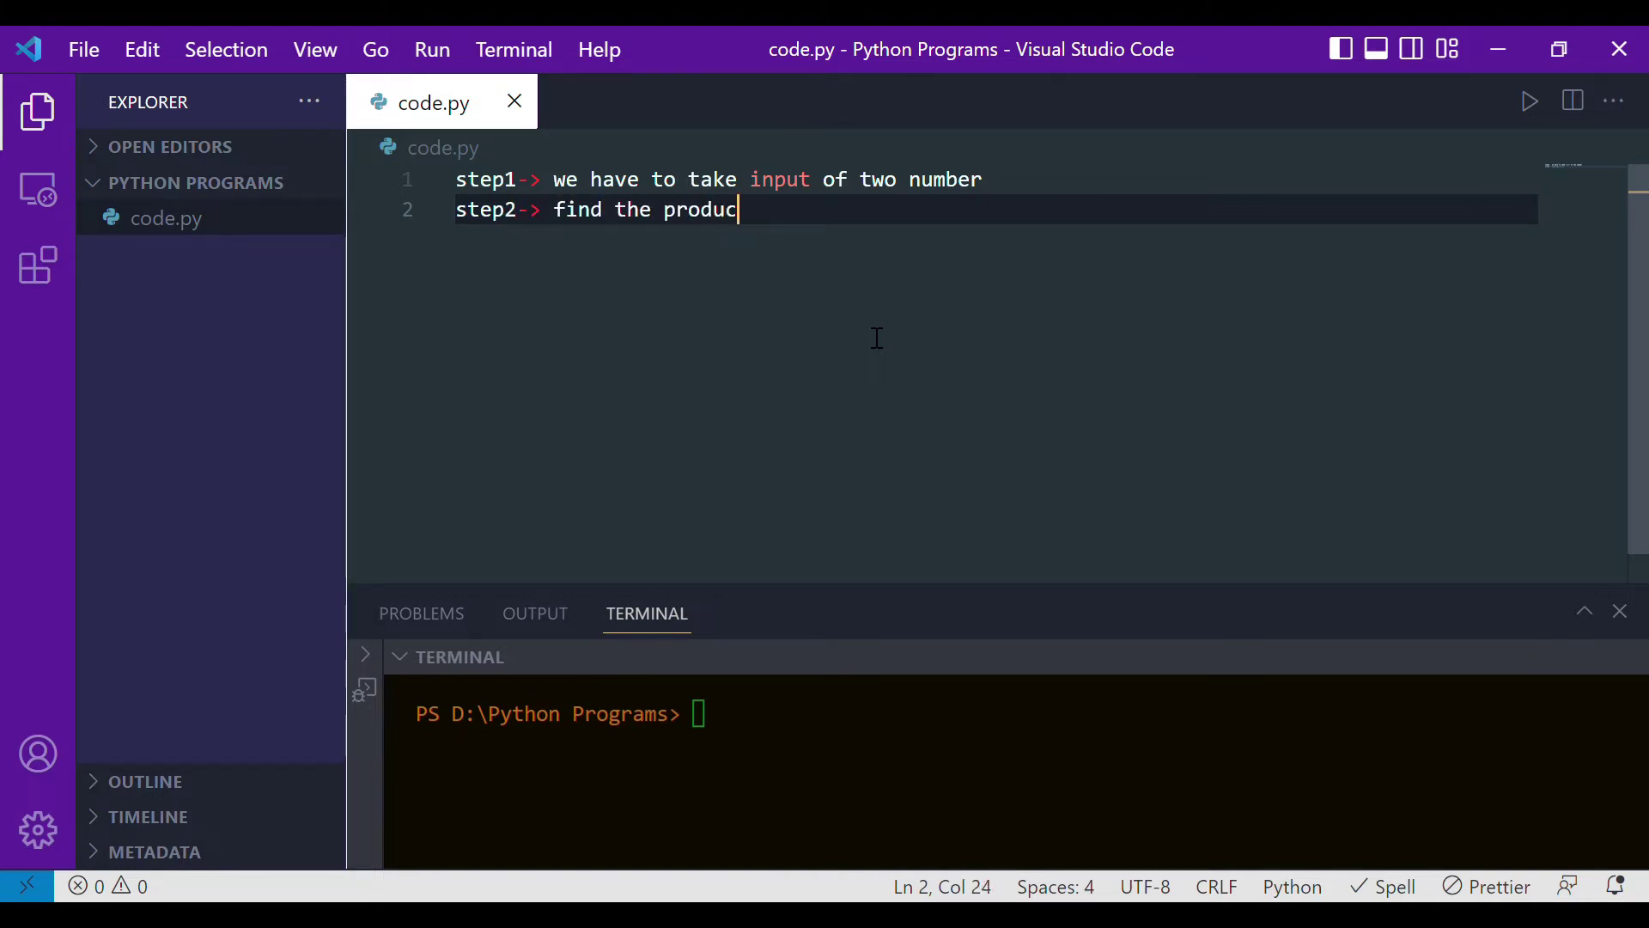
type("t")
key("Return")
type("step")
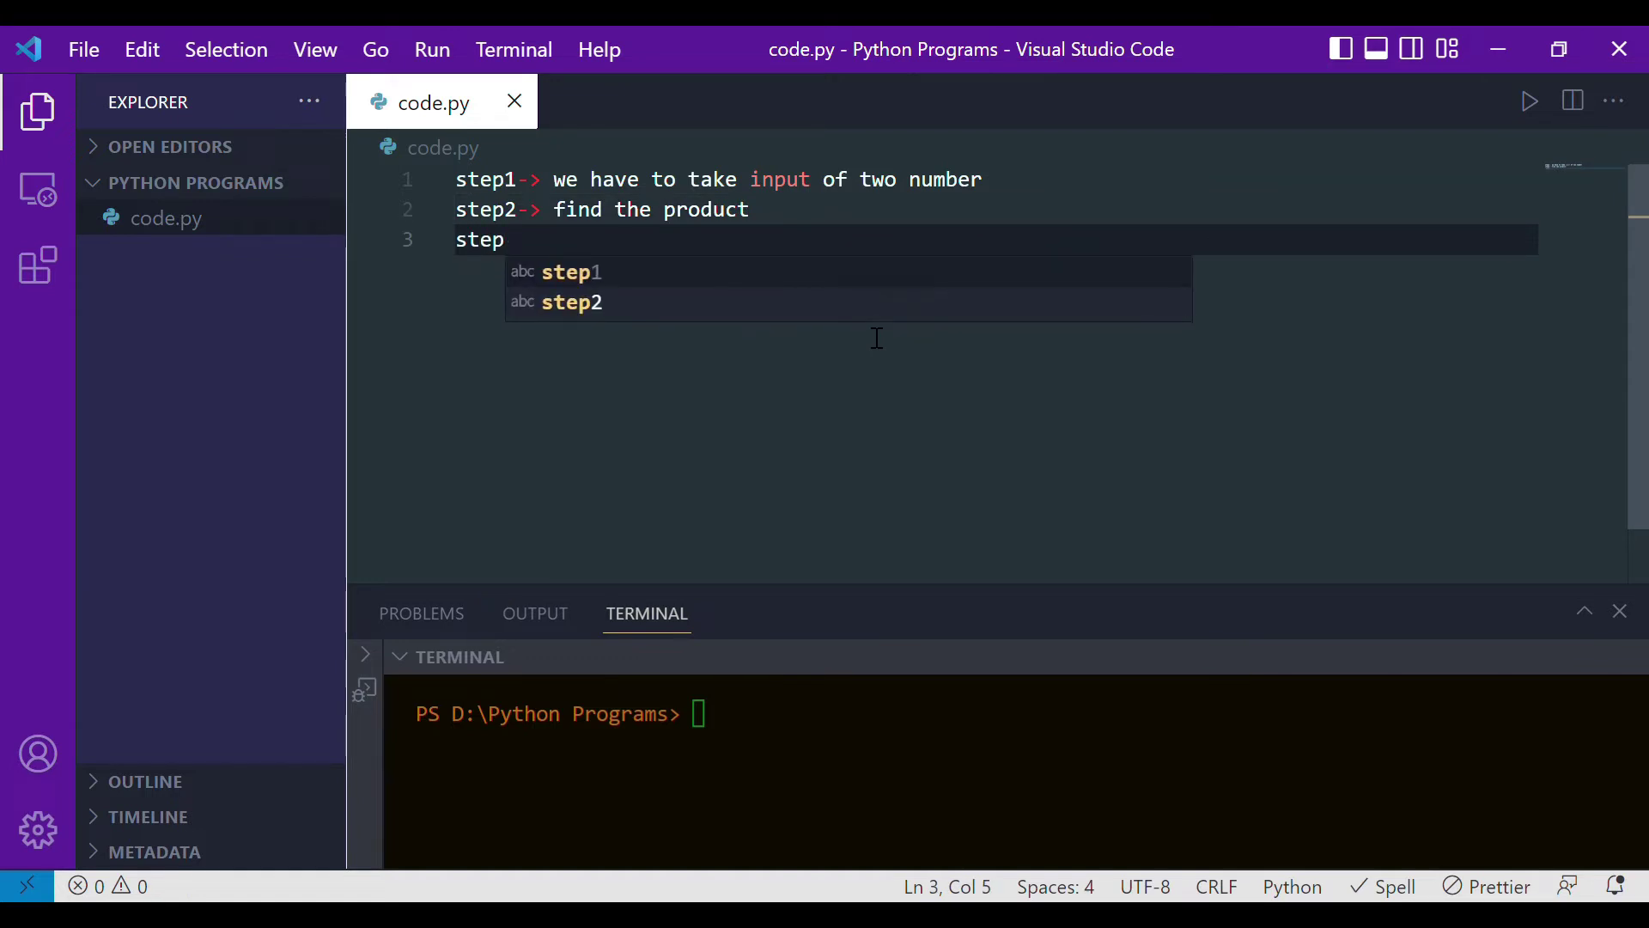
type("3-> printin")
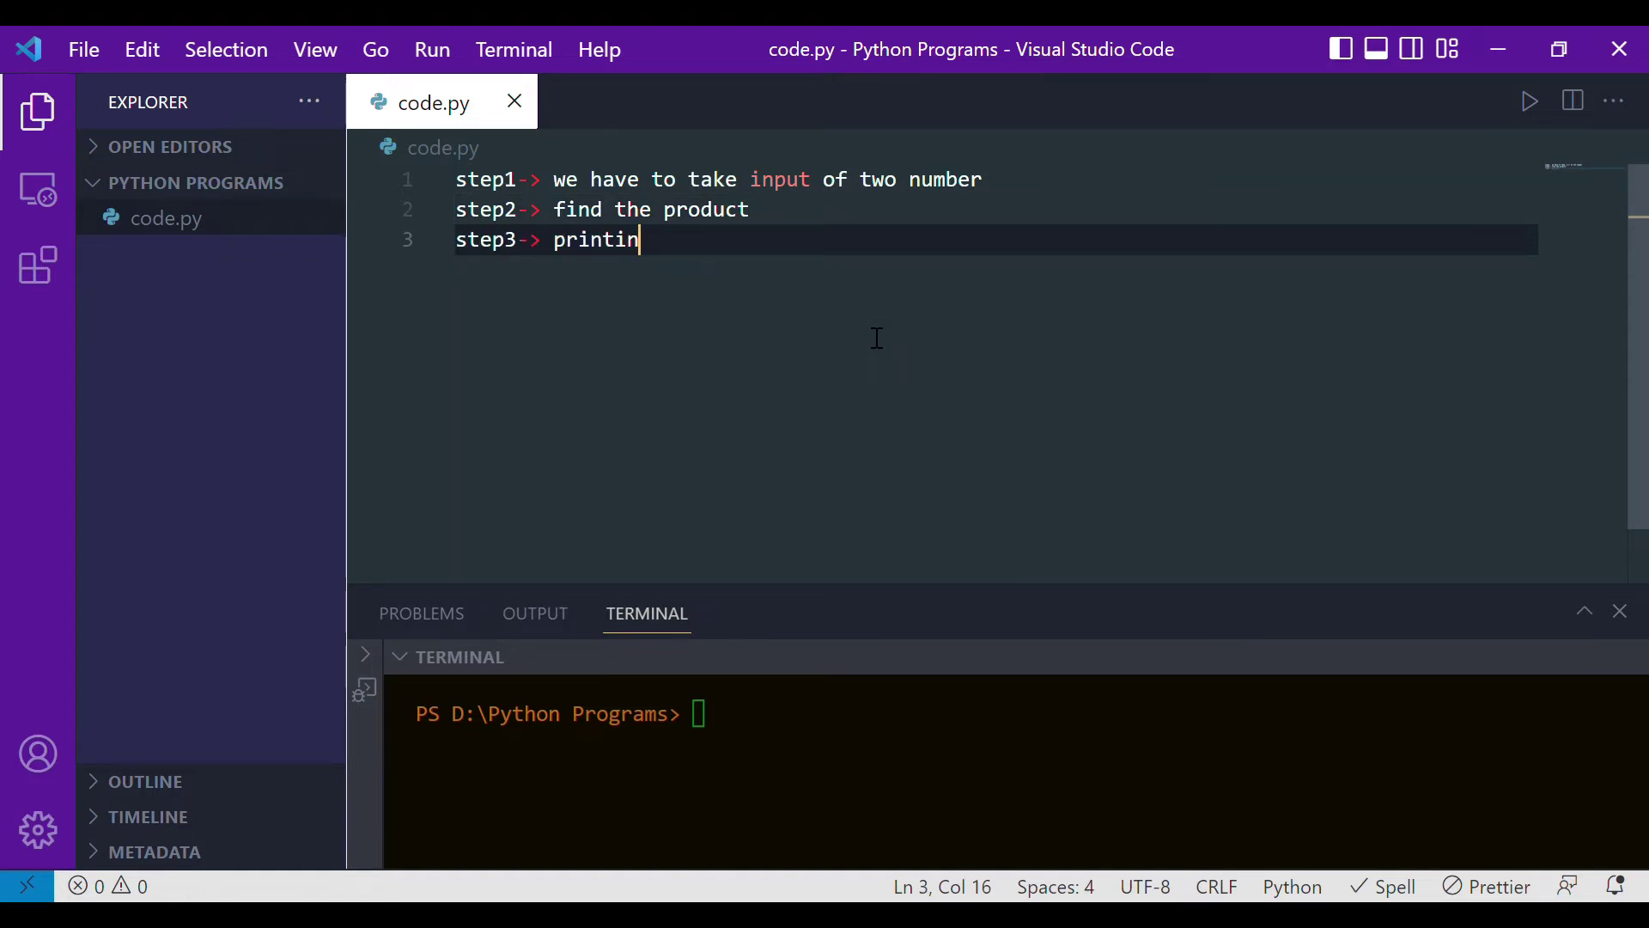
type("g the ")
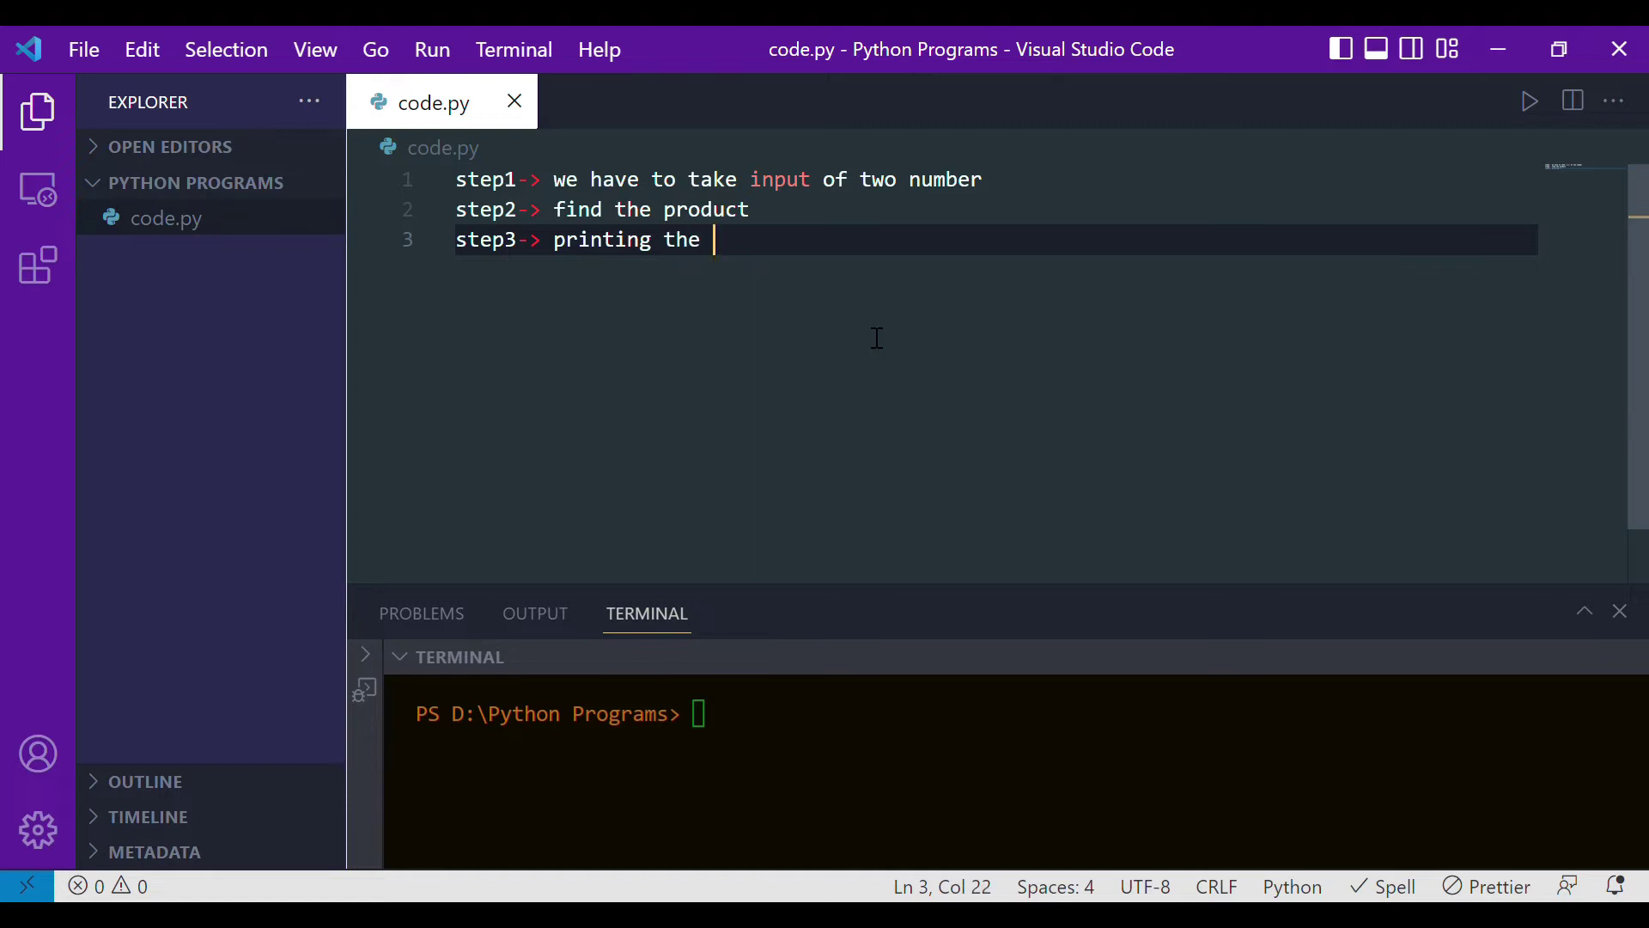
type("product")
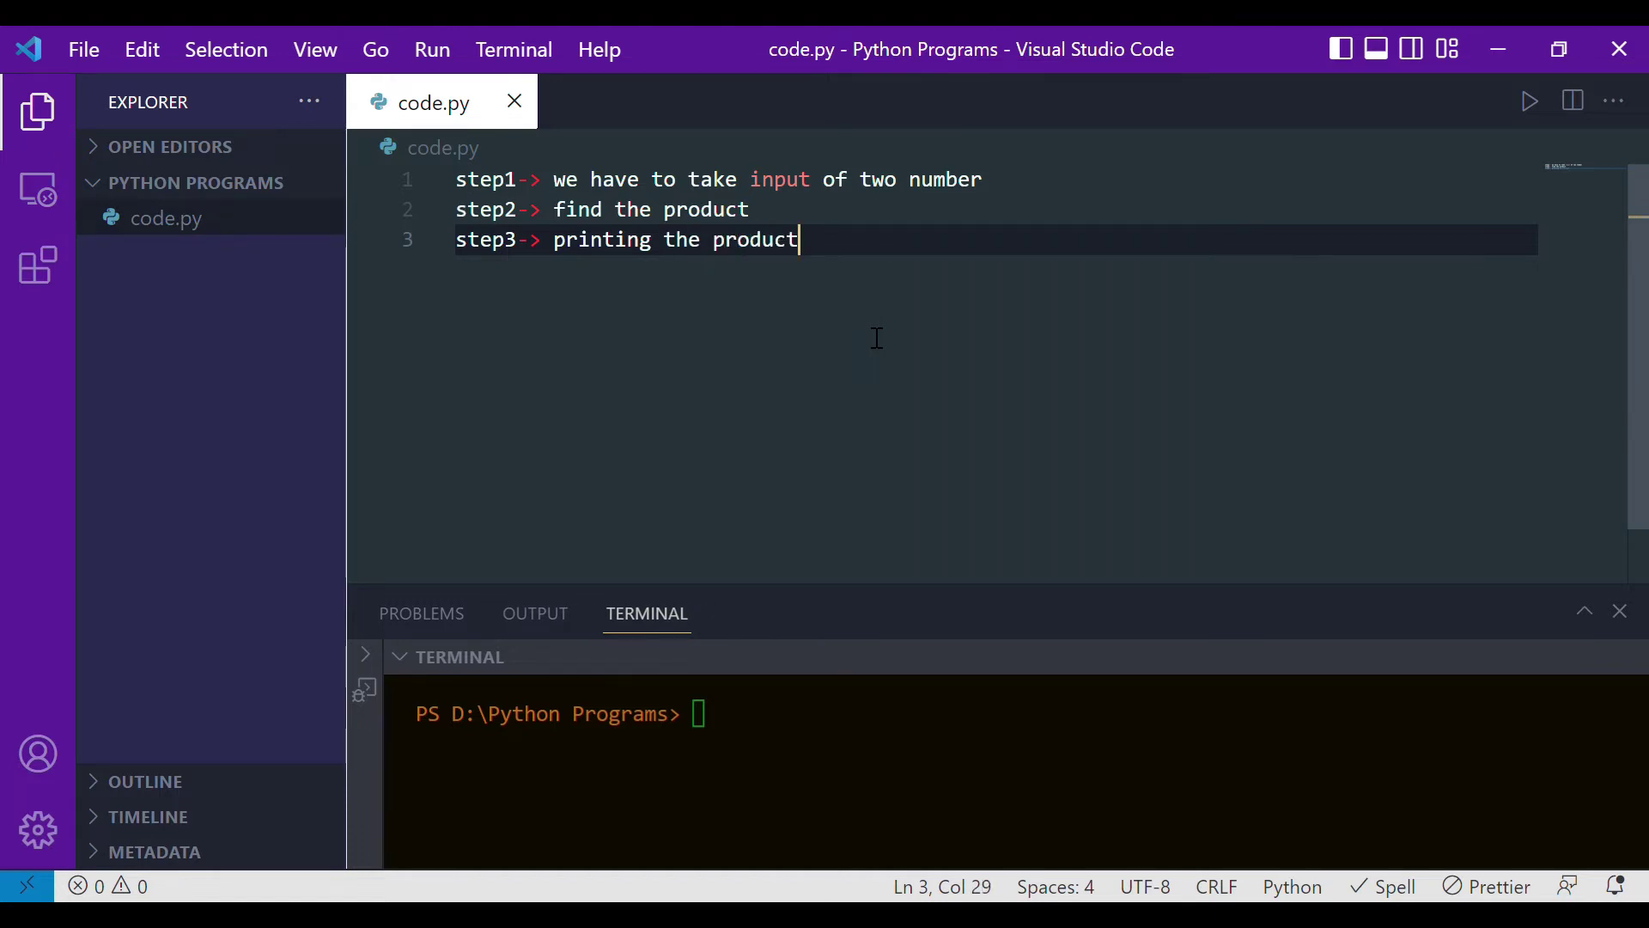
Comment out all three step lines with Ctrl+/
key("ctrl+a")
key("ctrl+slash")
left_click(876, 338)
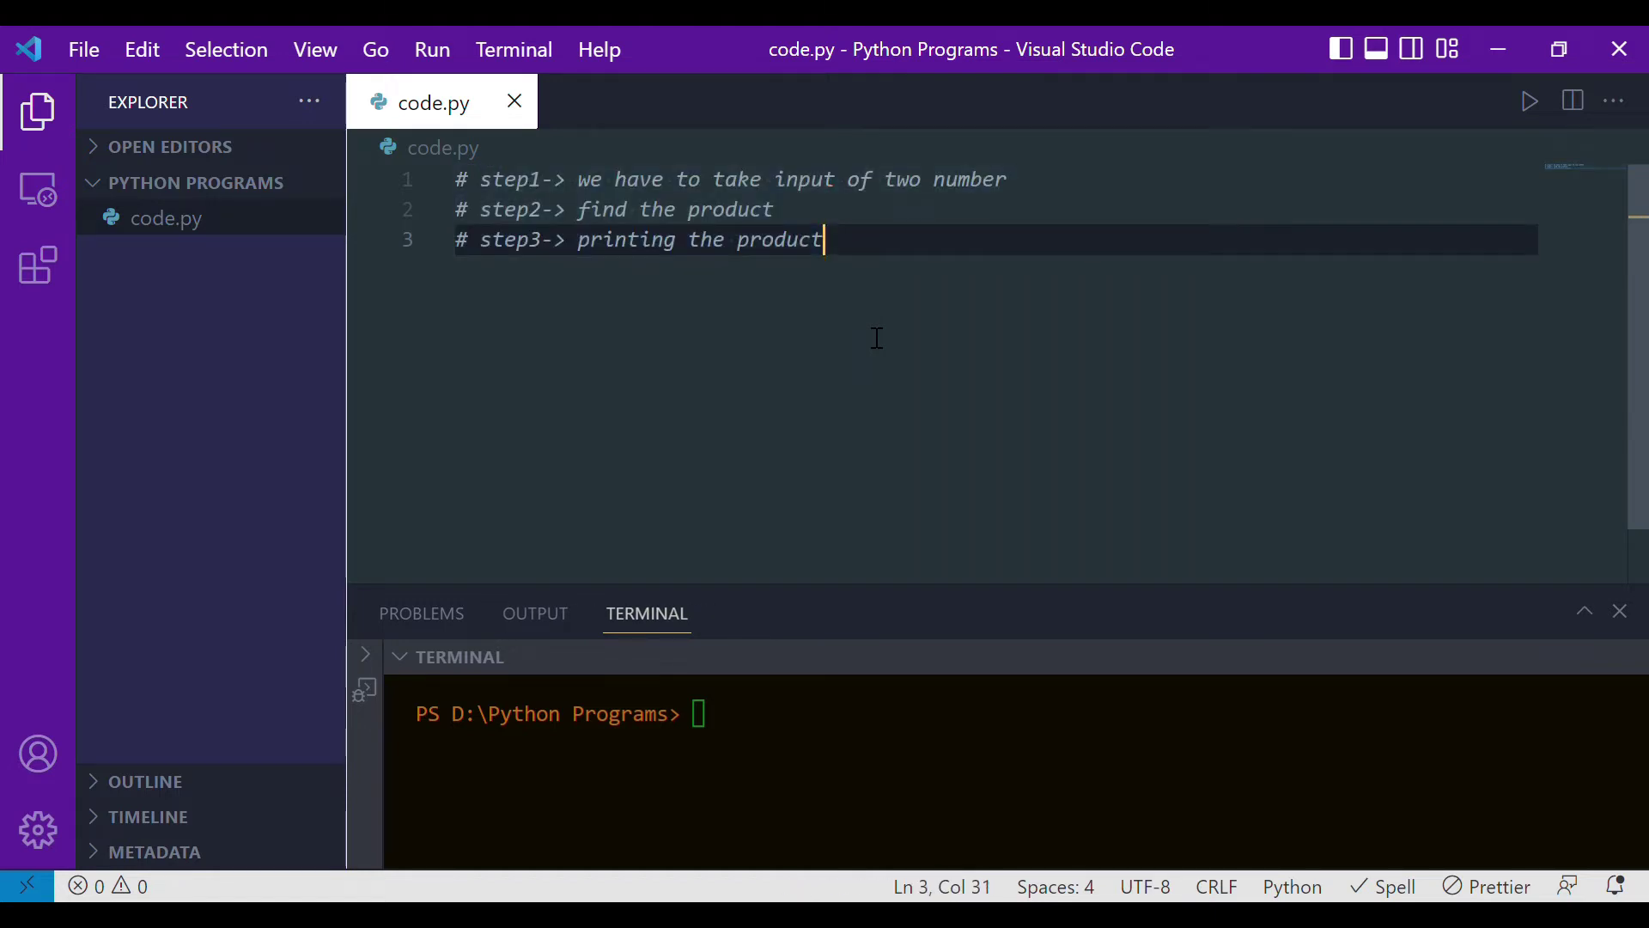
Read num1 and num2 as integers, prompting 'Enter the second number' for num2
key("Return")
key("Return")
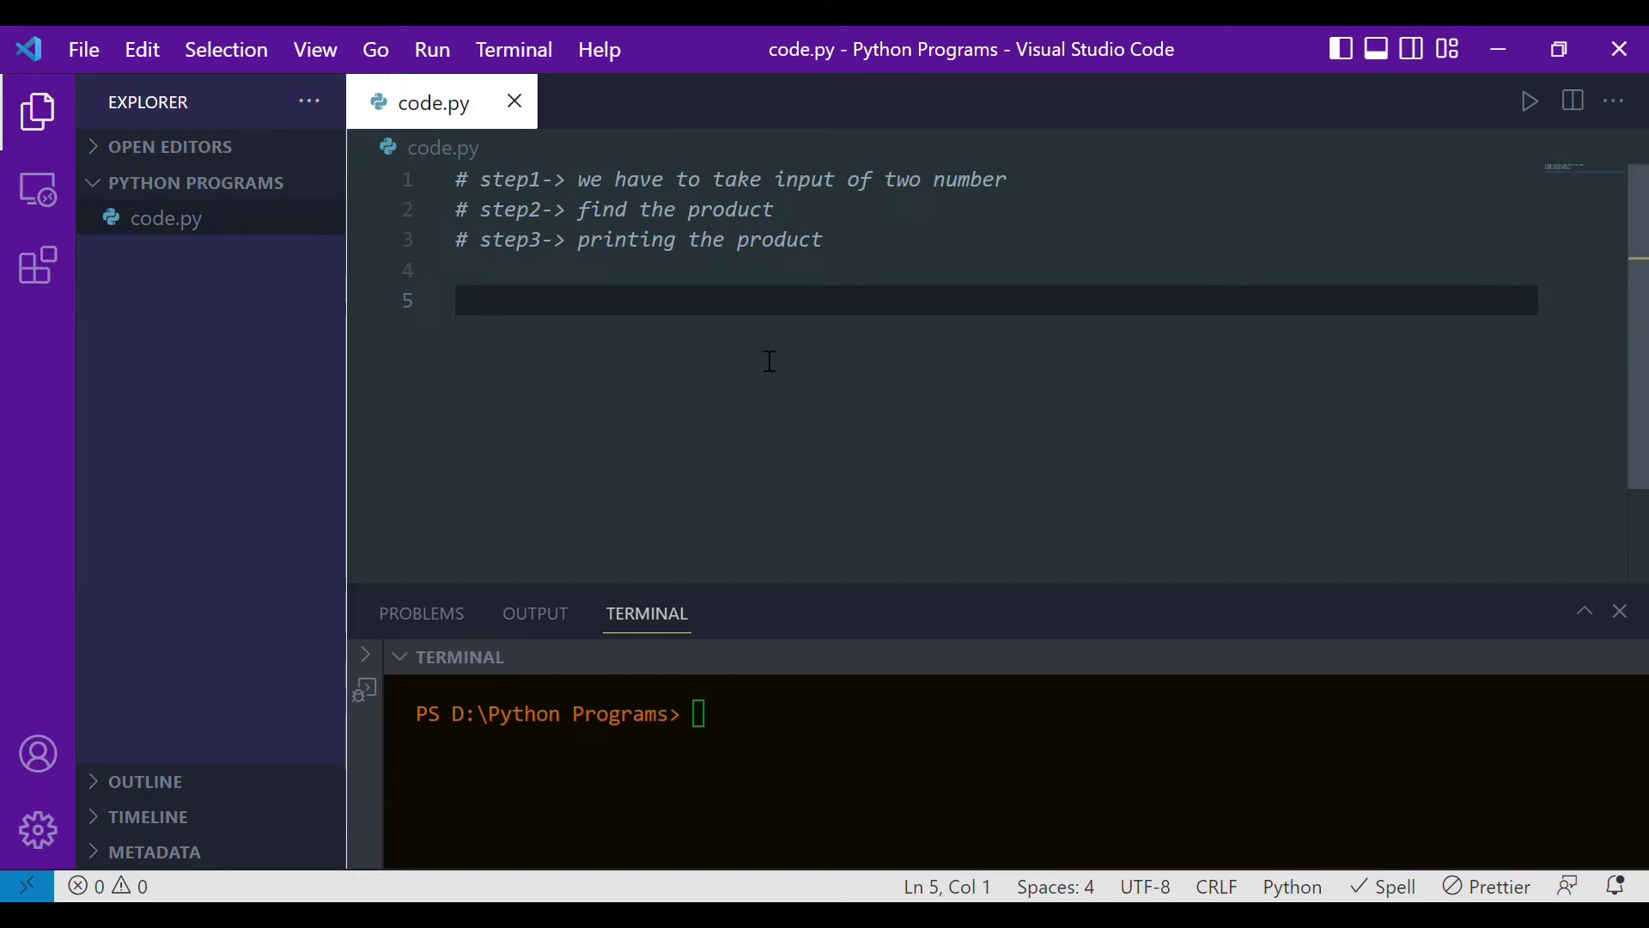
type("num1")
type(" = in")
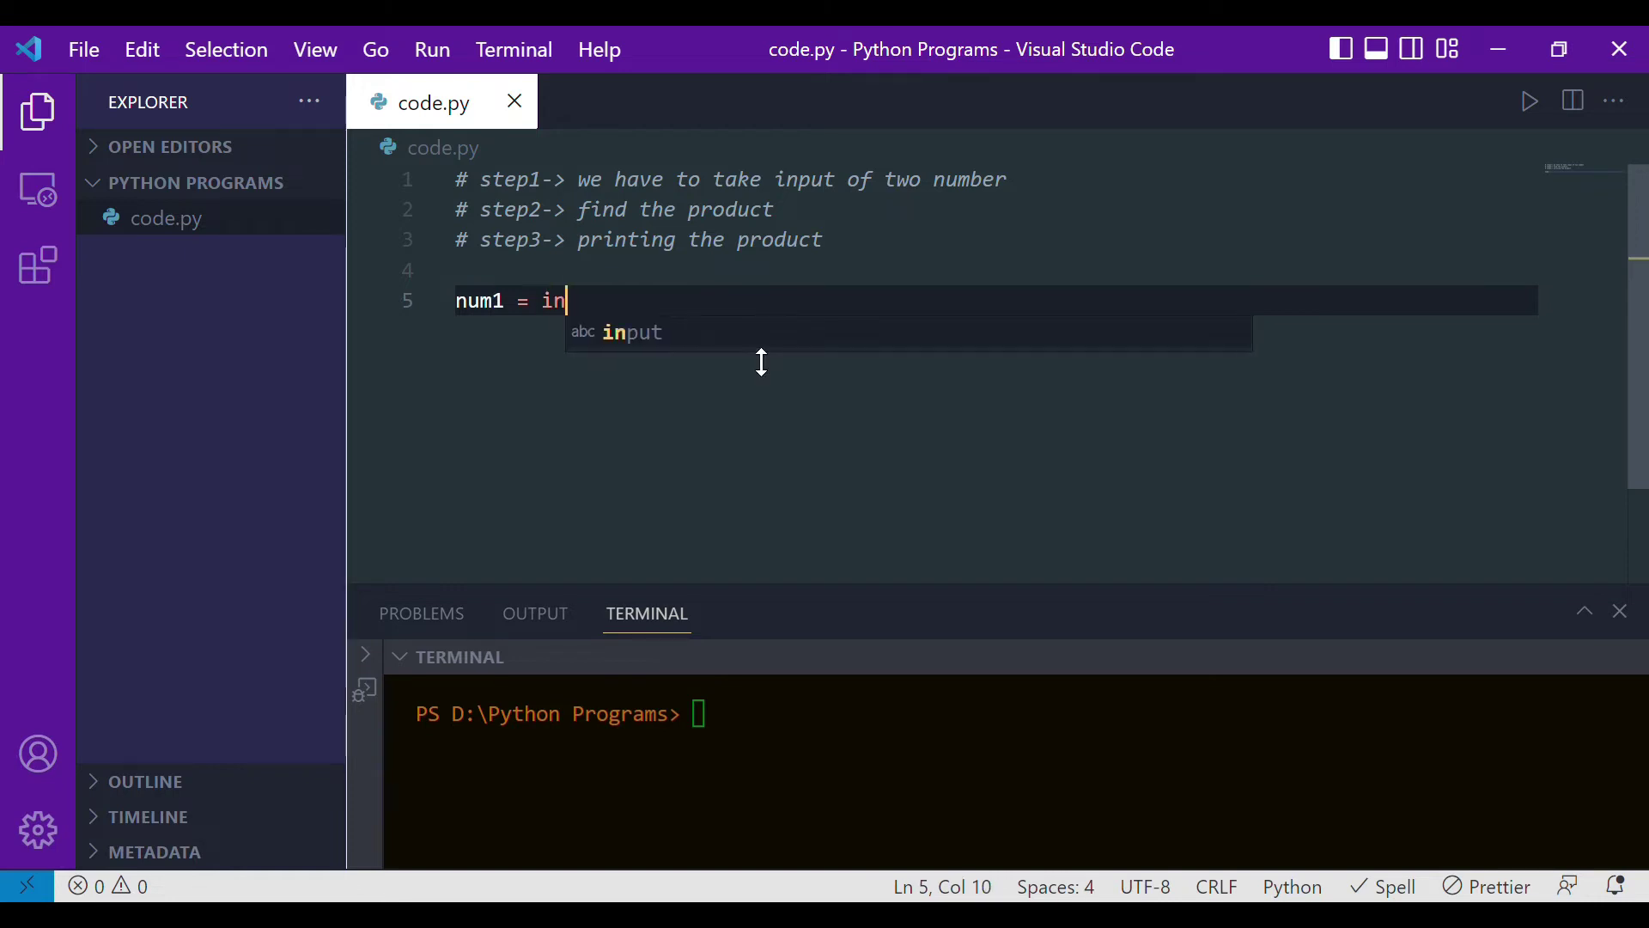
type("t(i")
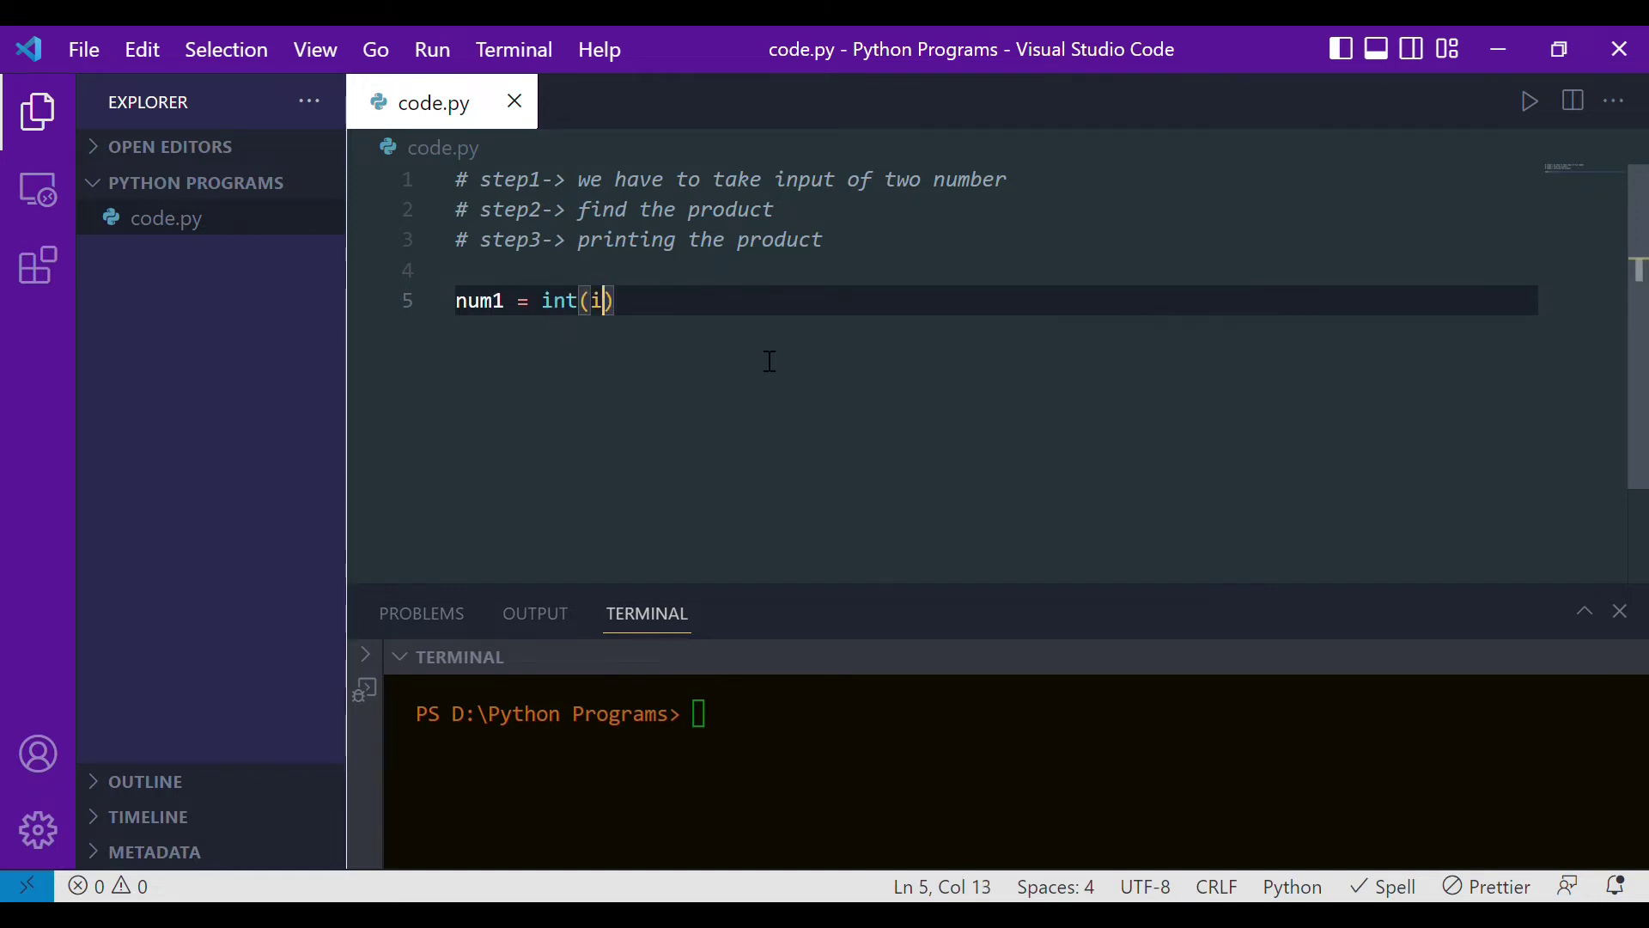
type("nput(\"")
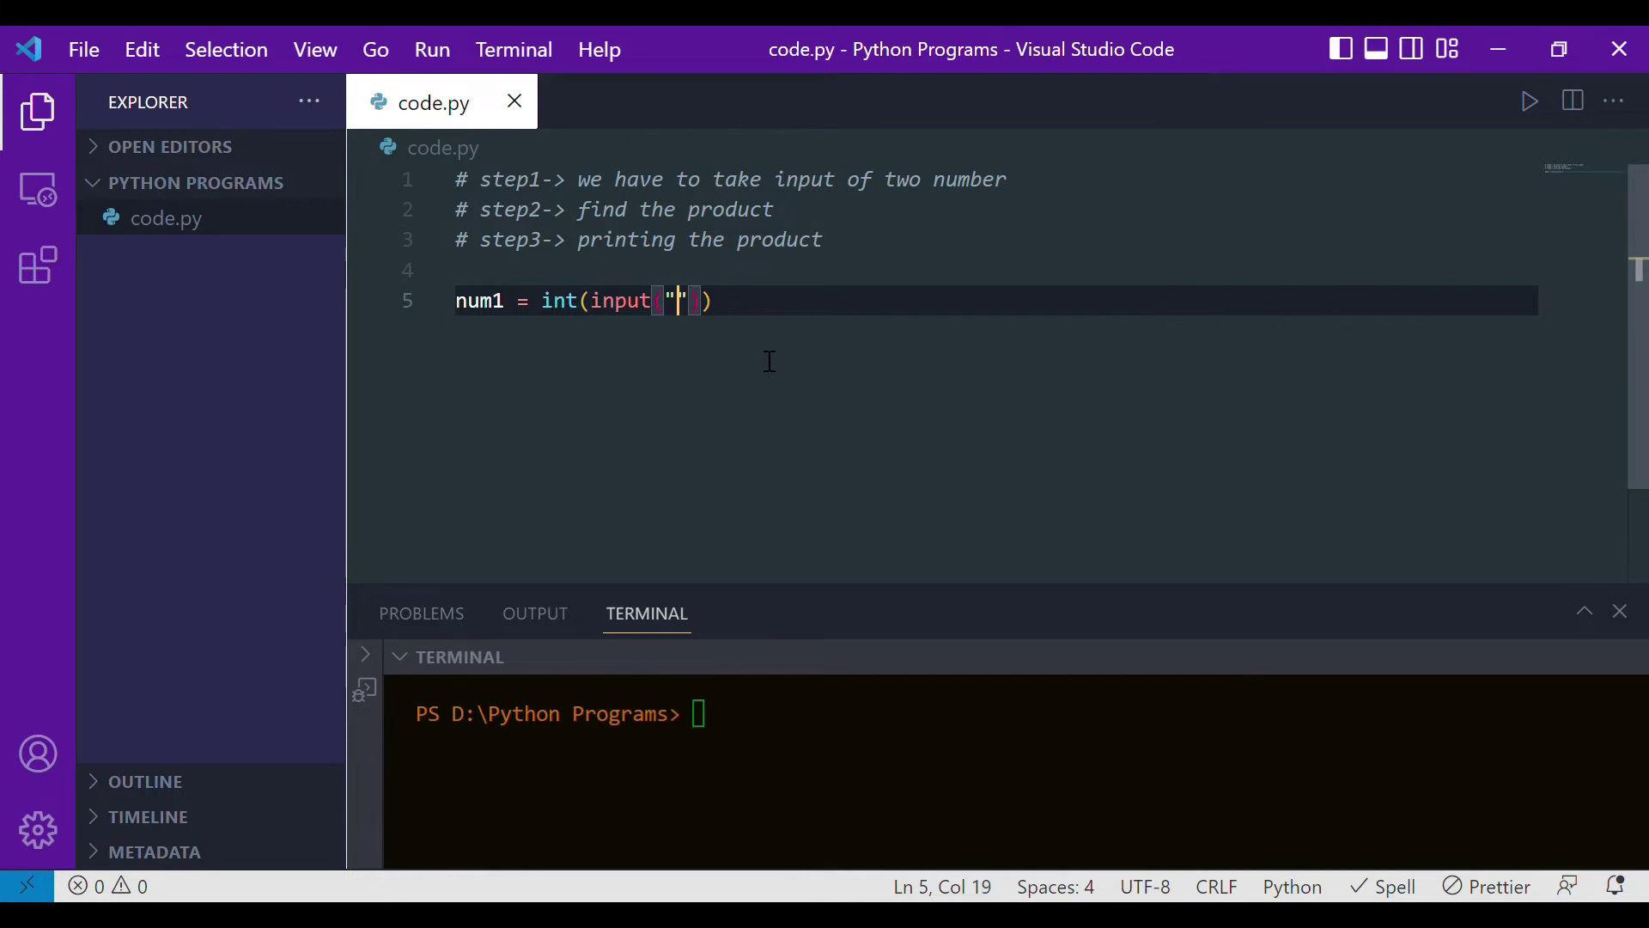
type("Enter ")
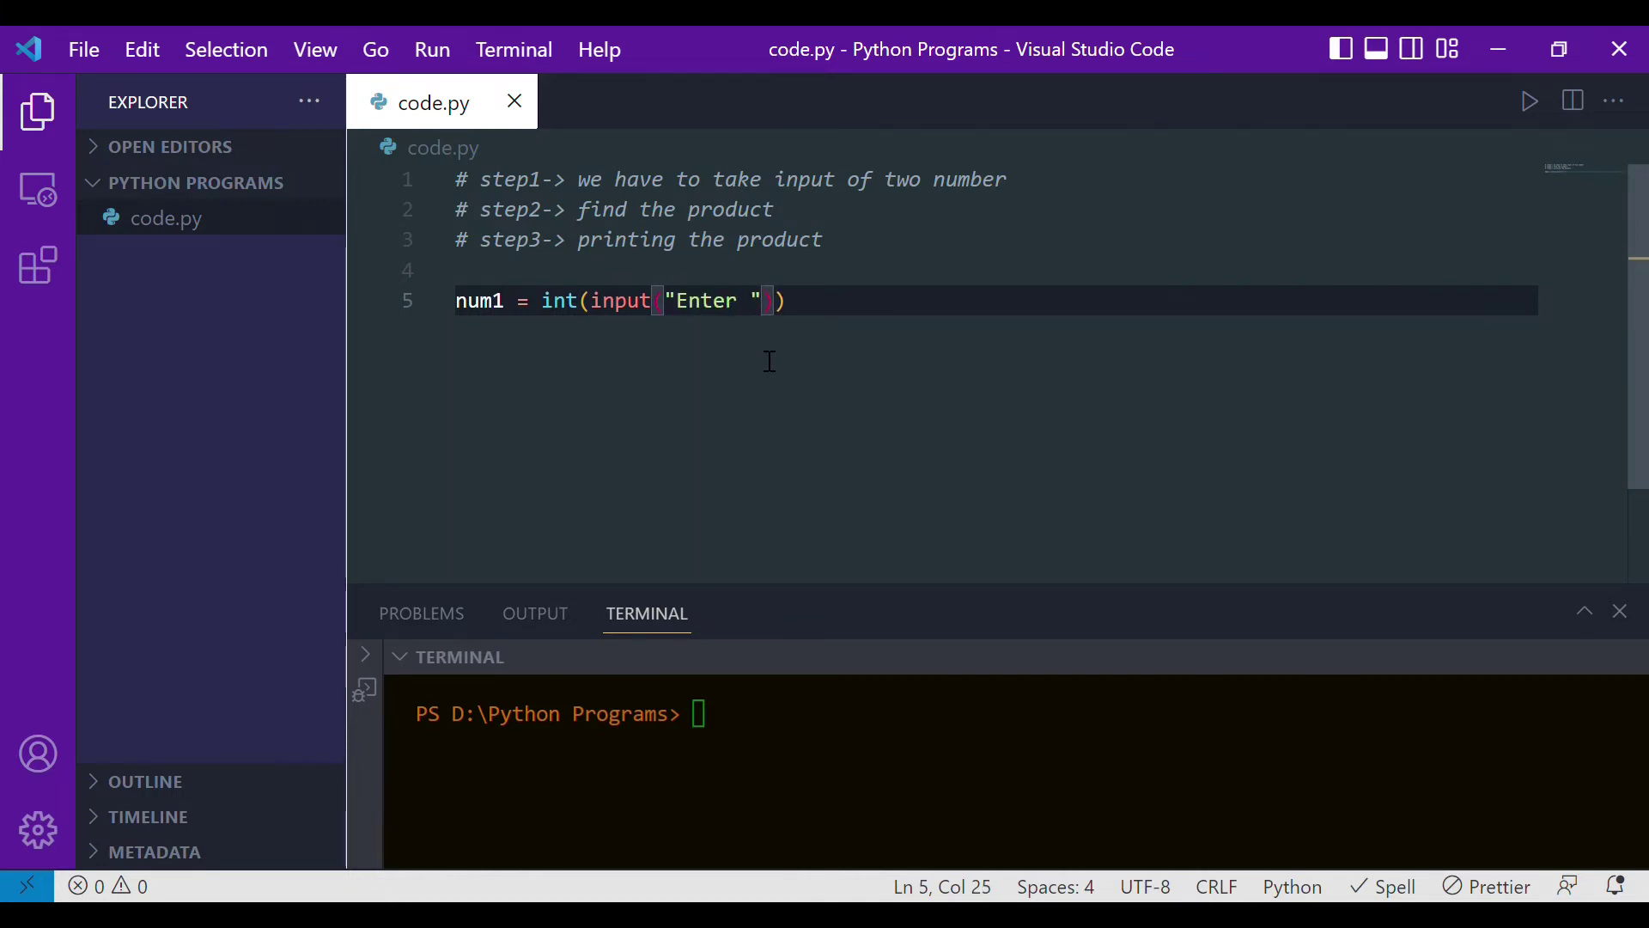
type("the first ")
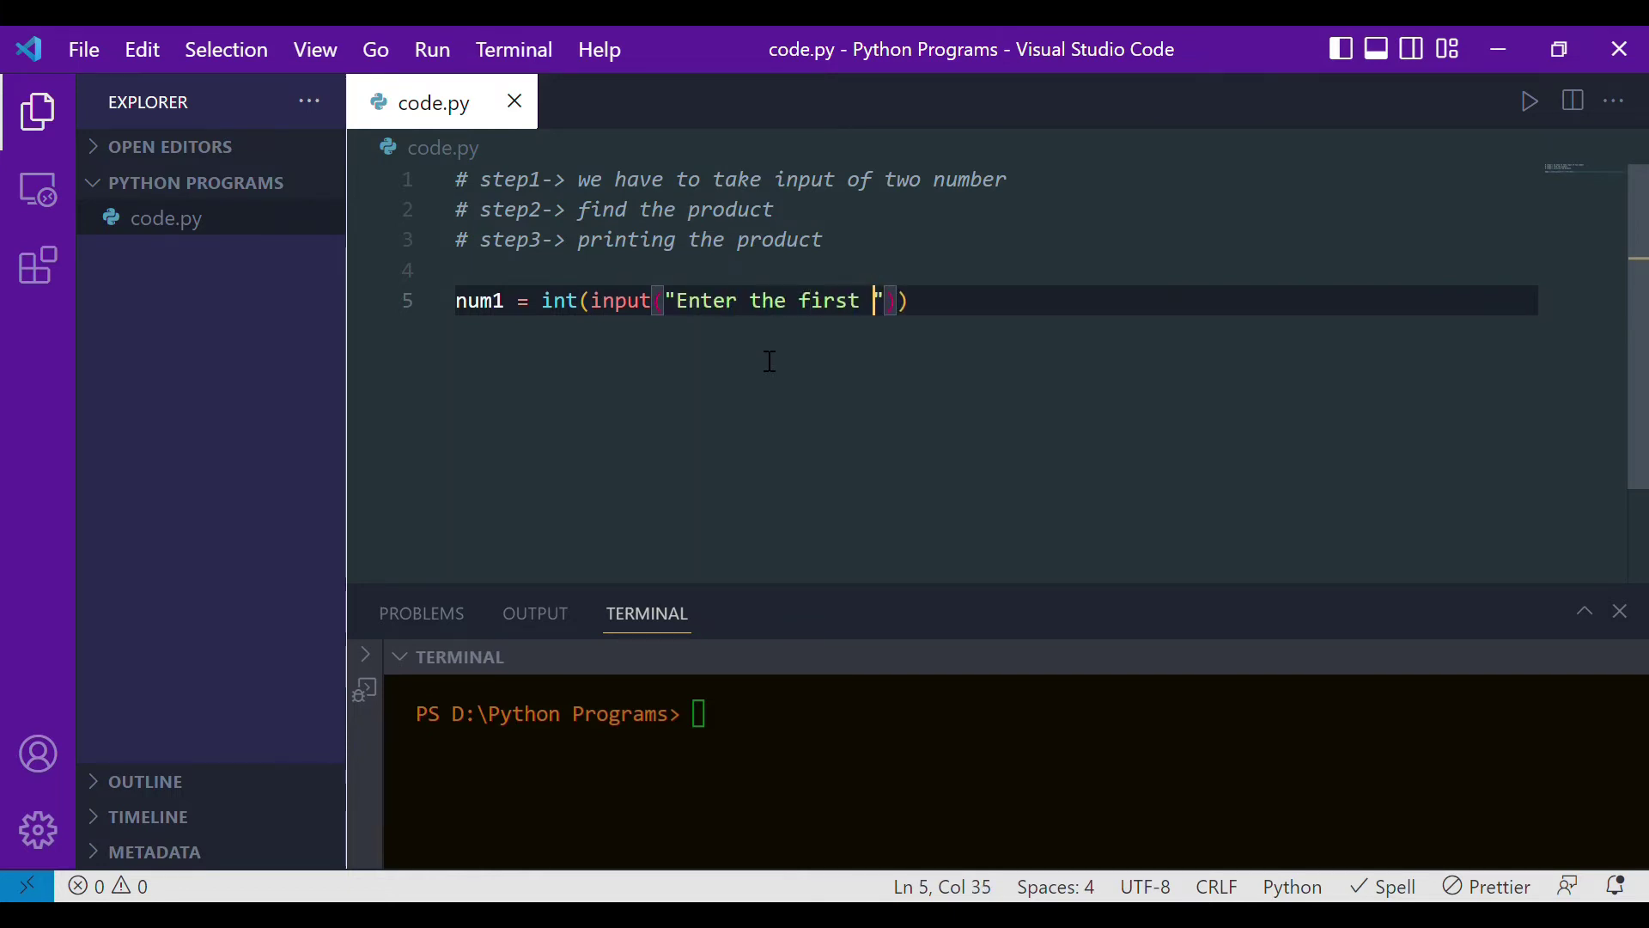
type("number")
key("End")
key("Return")
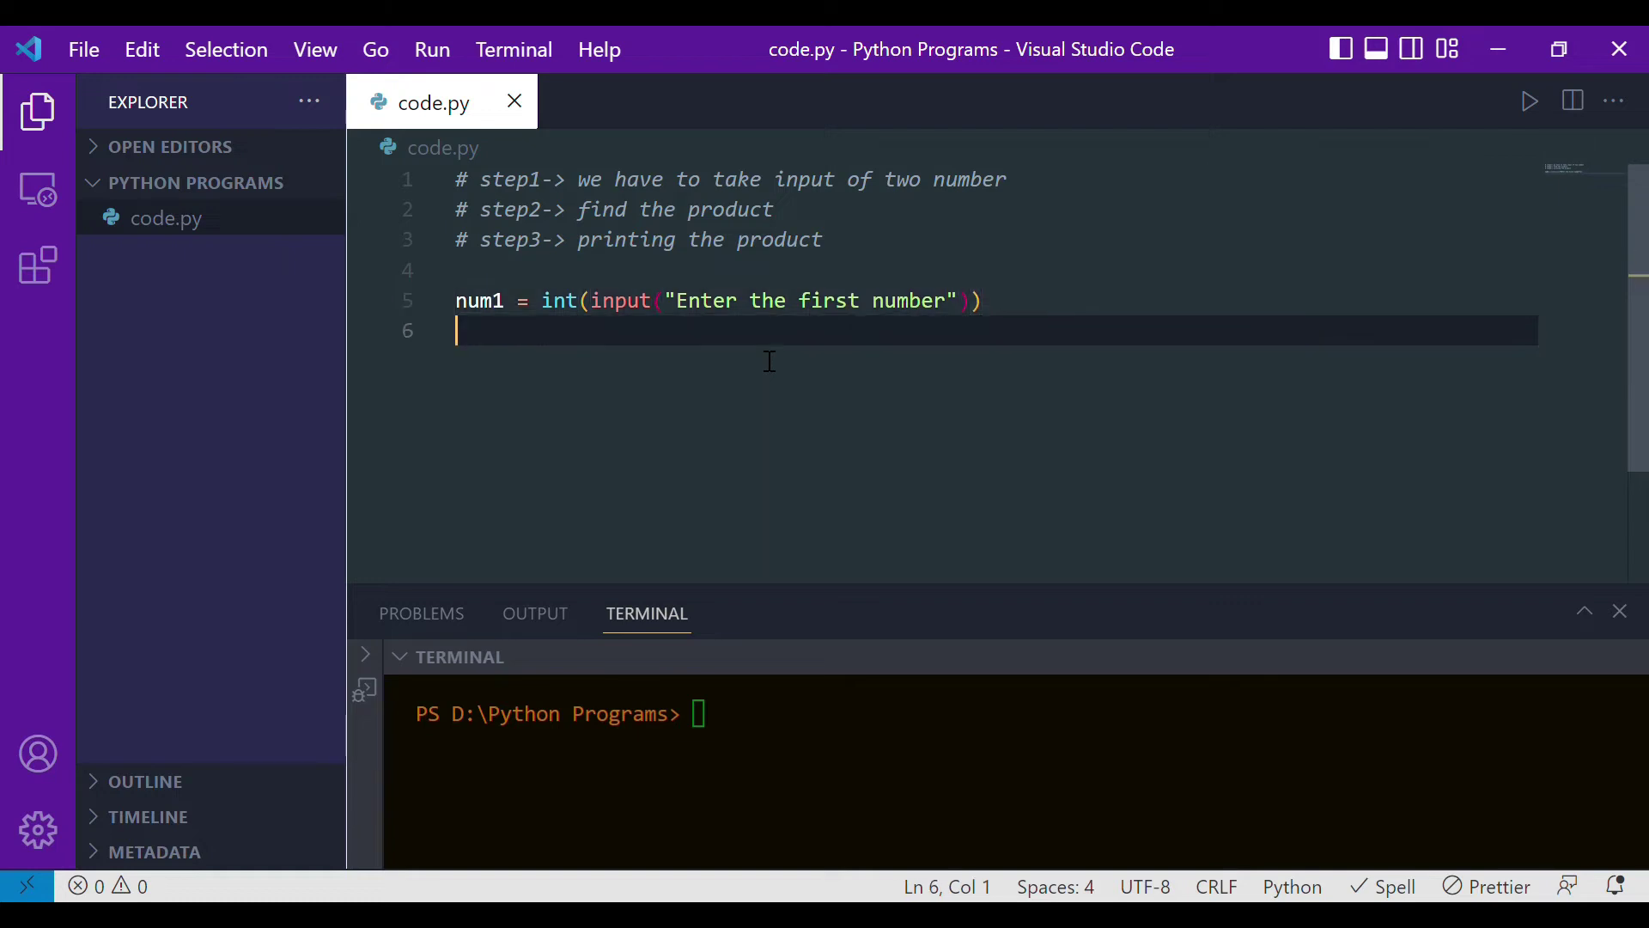
type("num2")
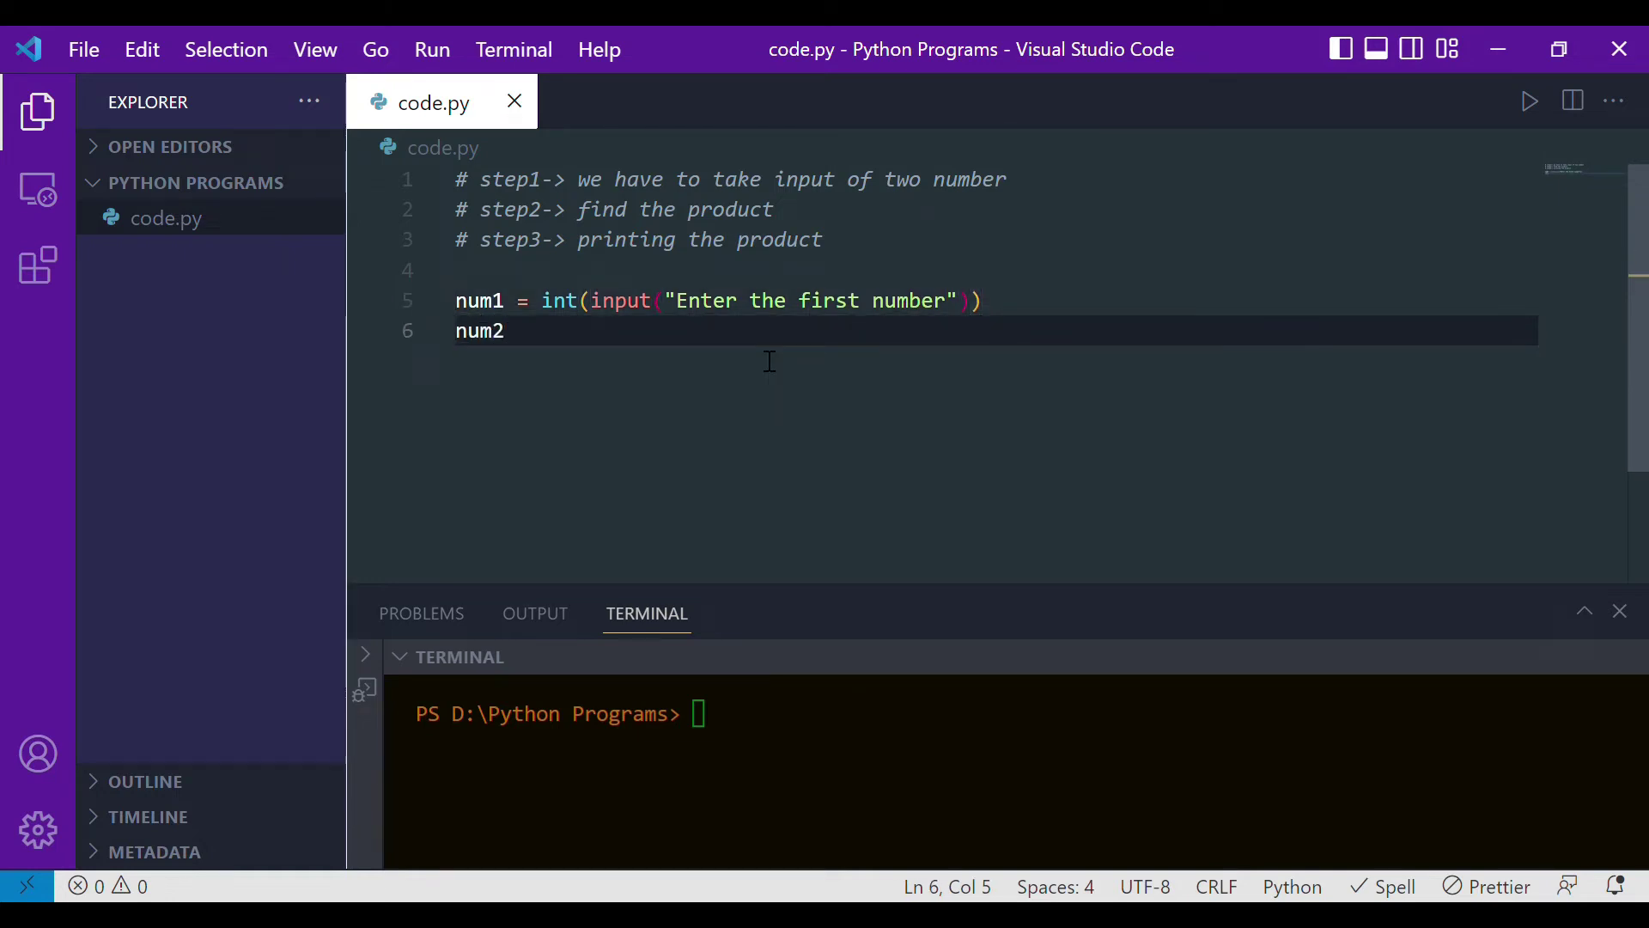
type(" = int(input")
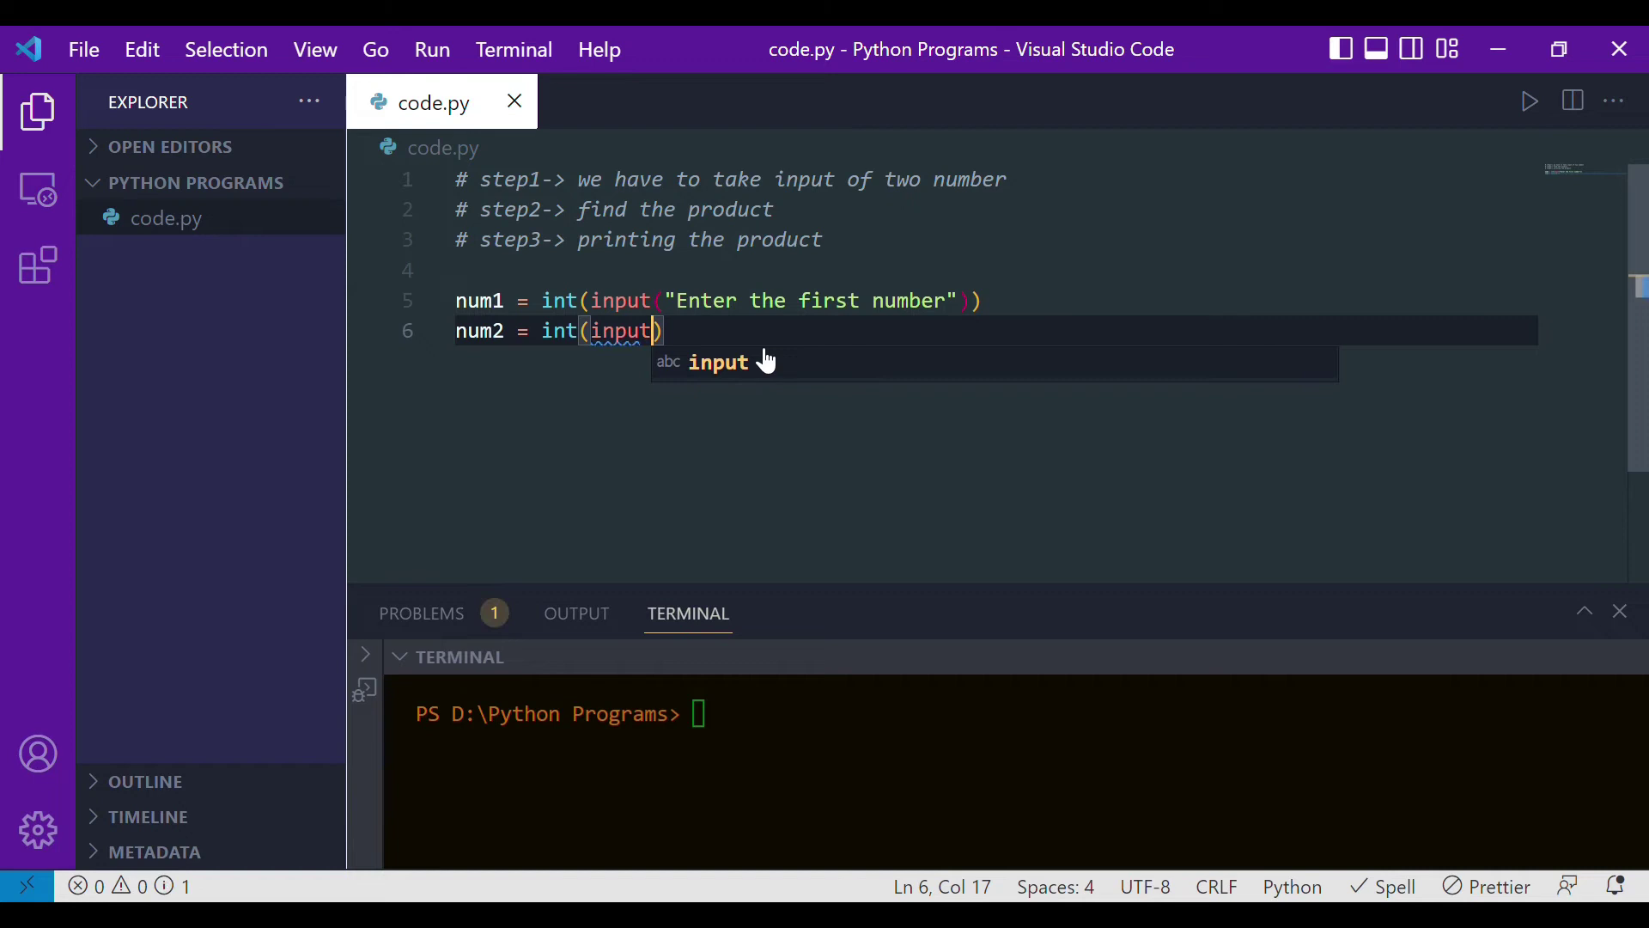
type("(\"Enter ")
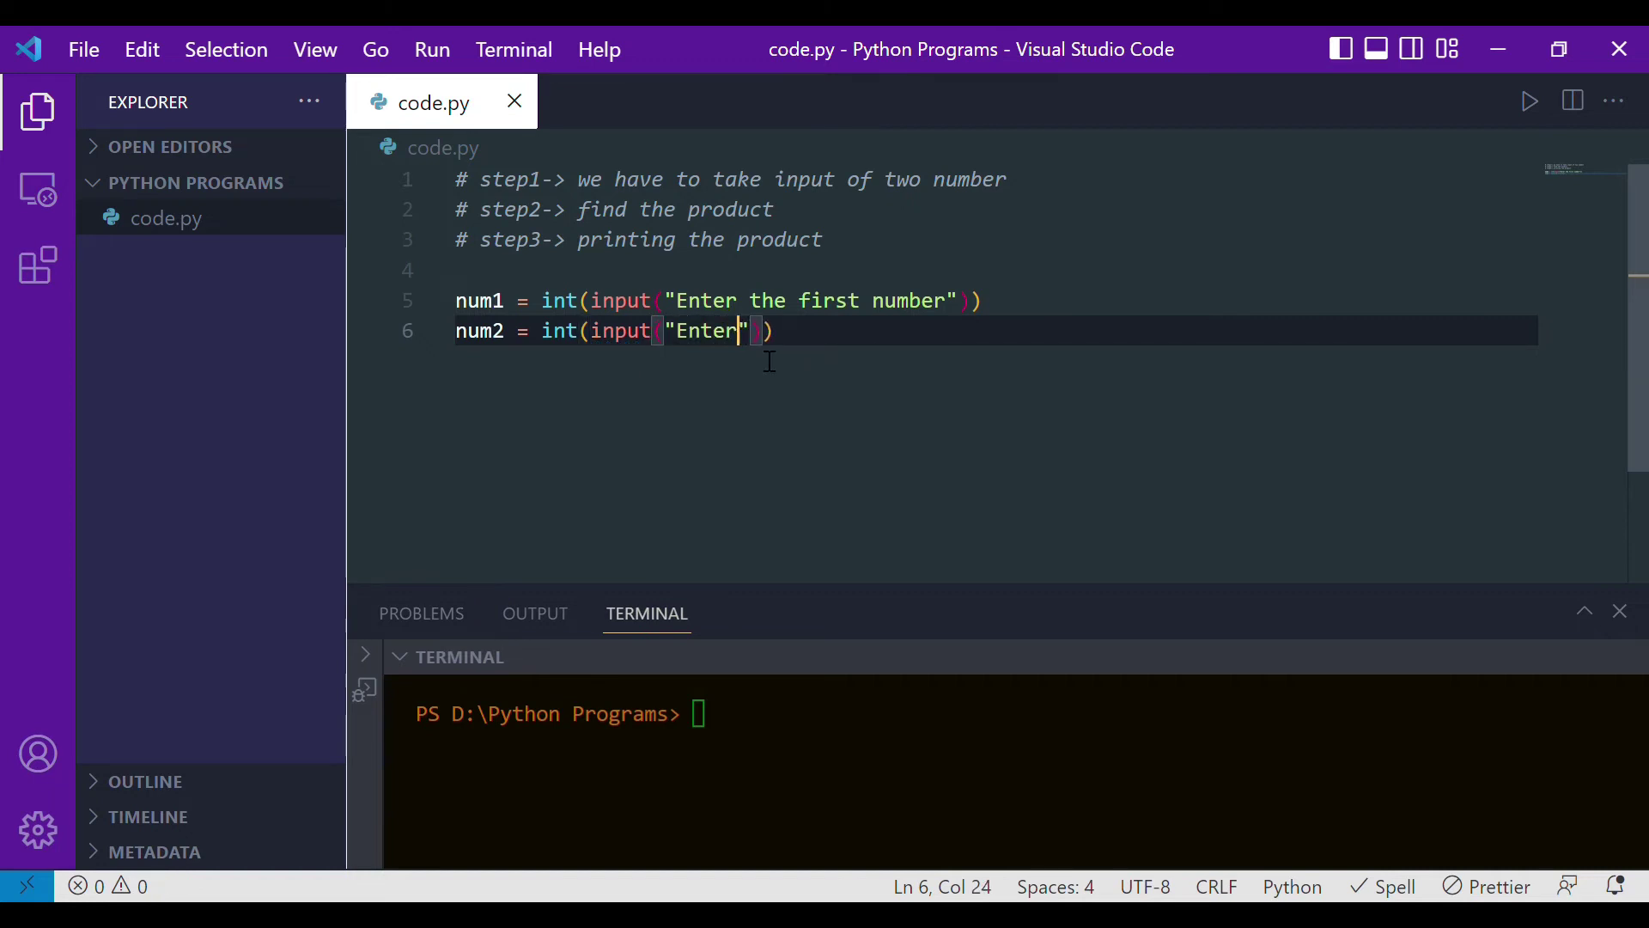
type("the second ")
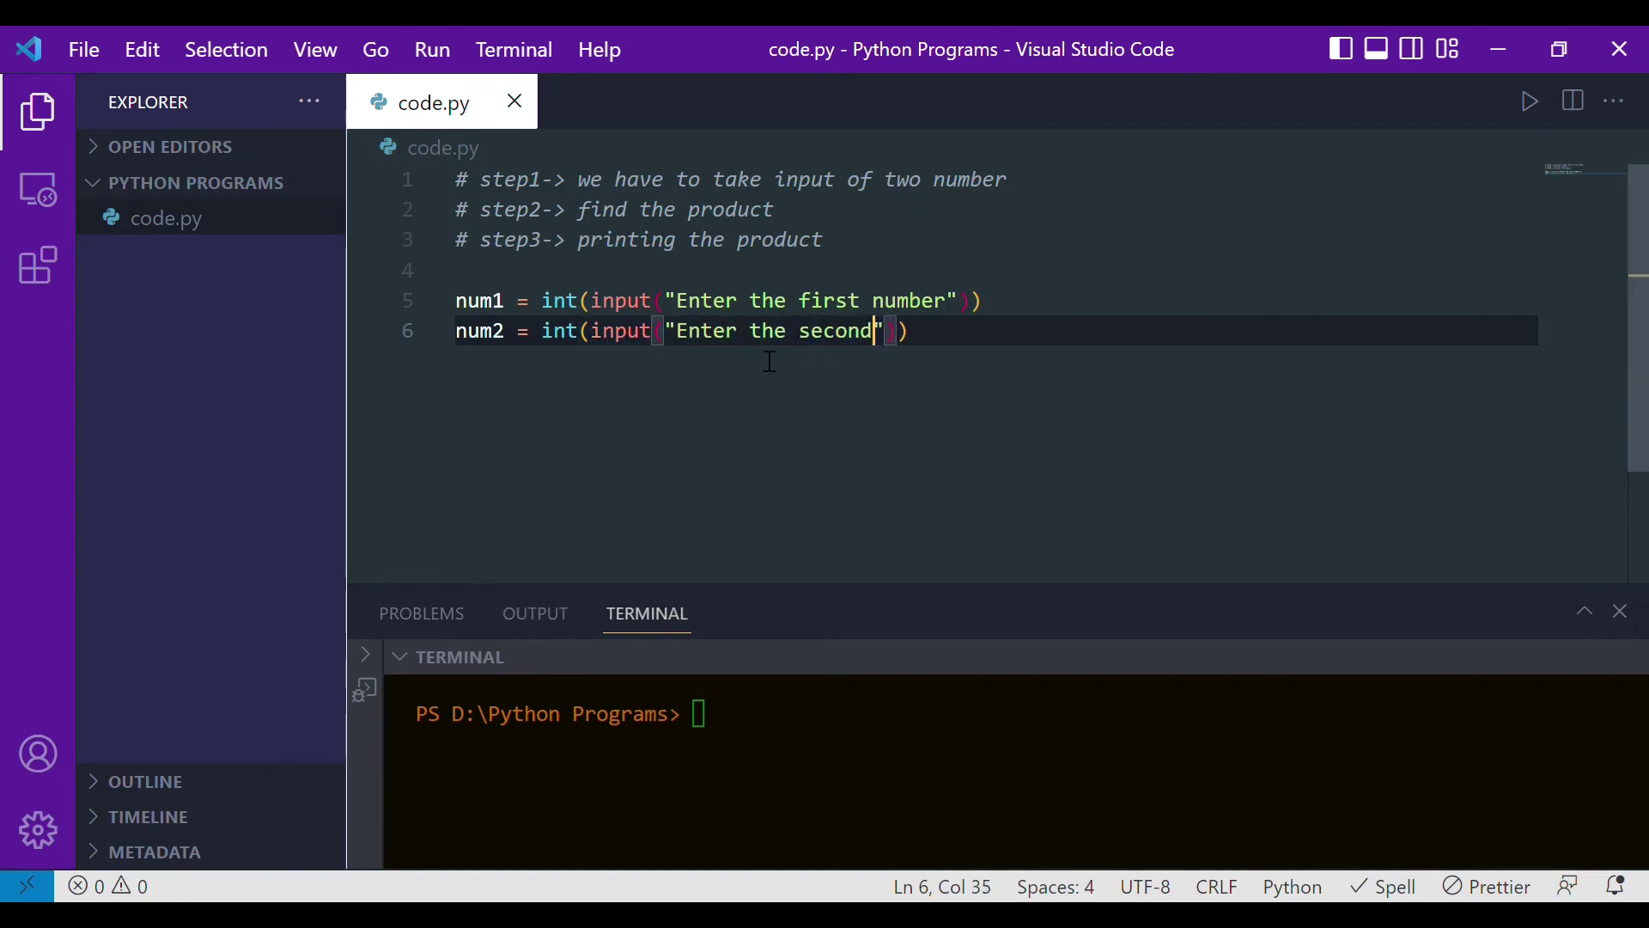
type("number")
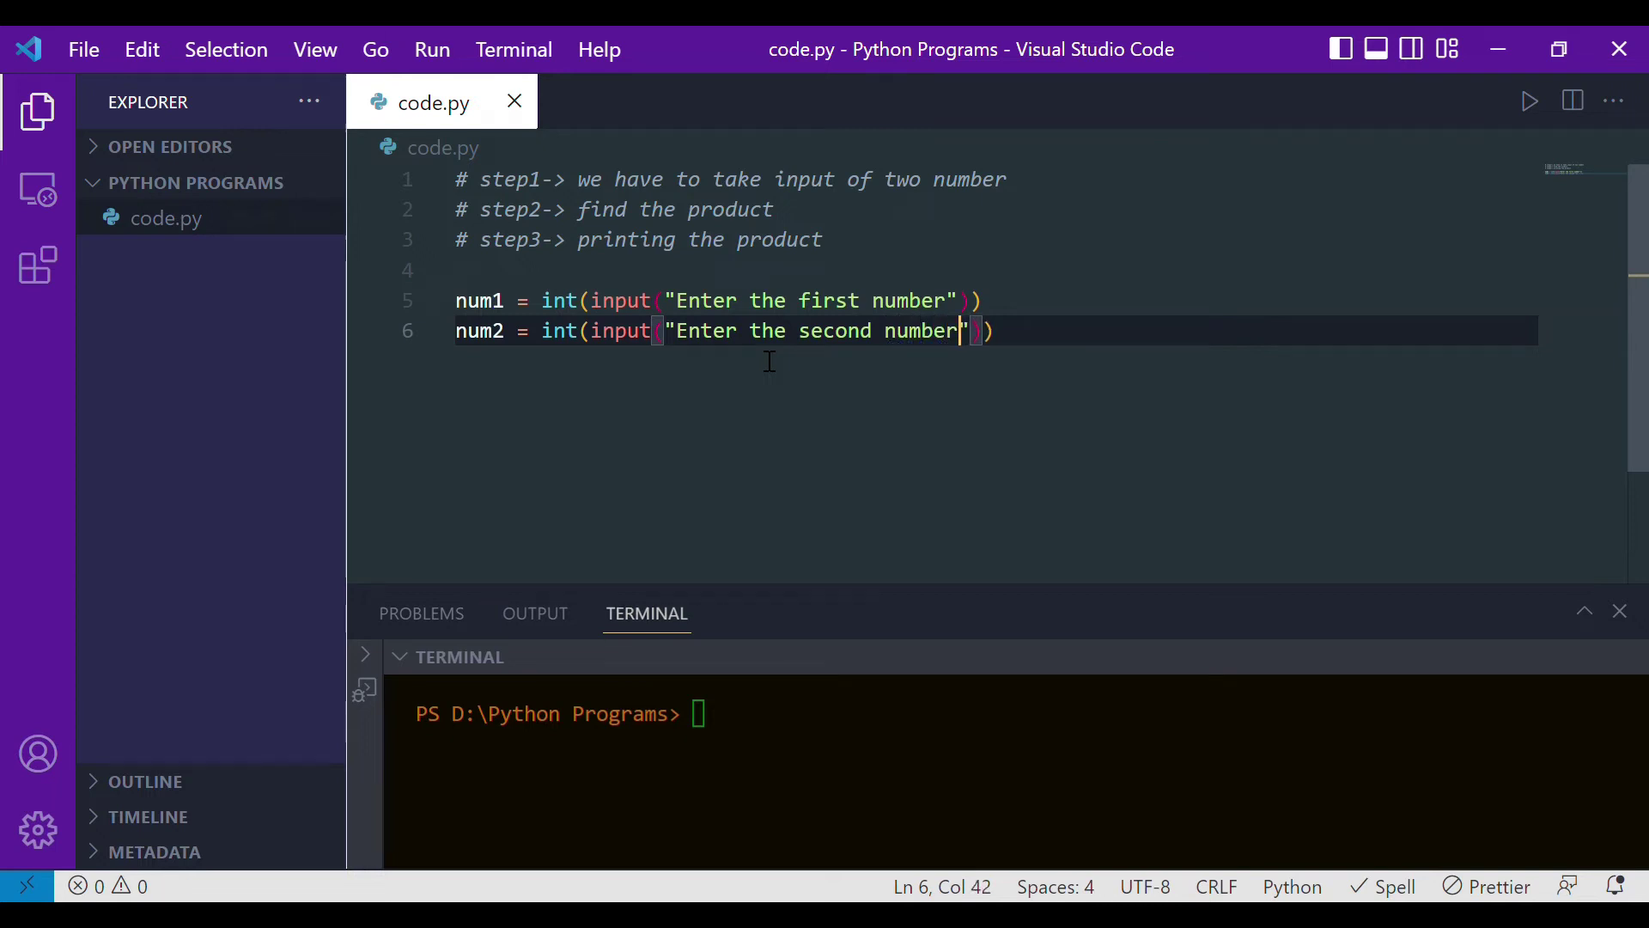
key("End")
key("Return")
key("Return")
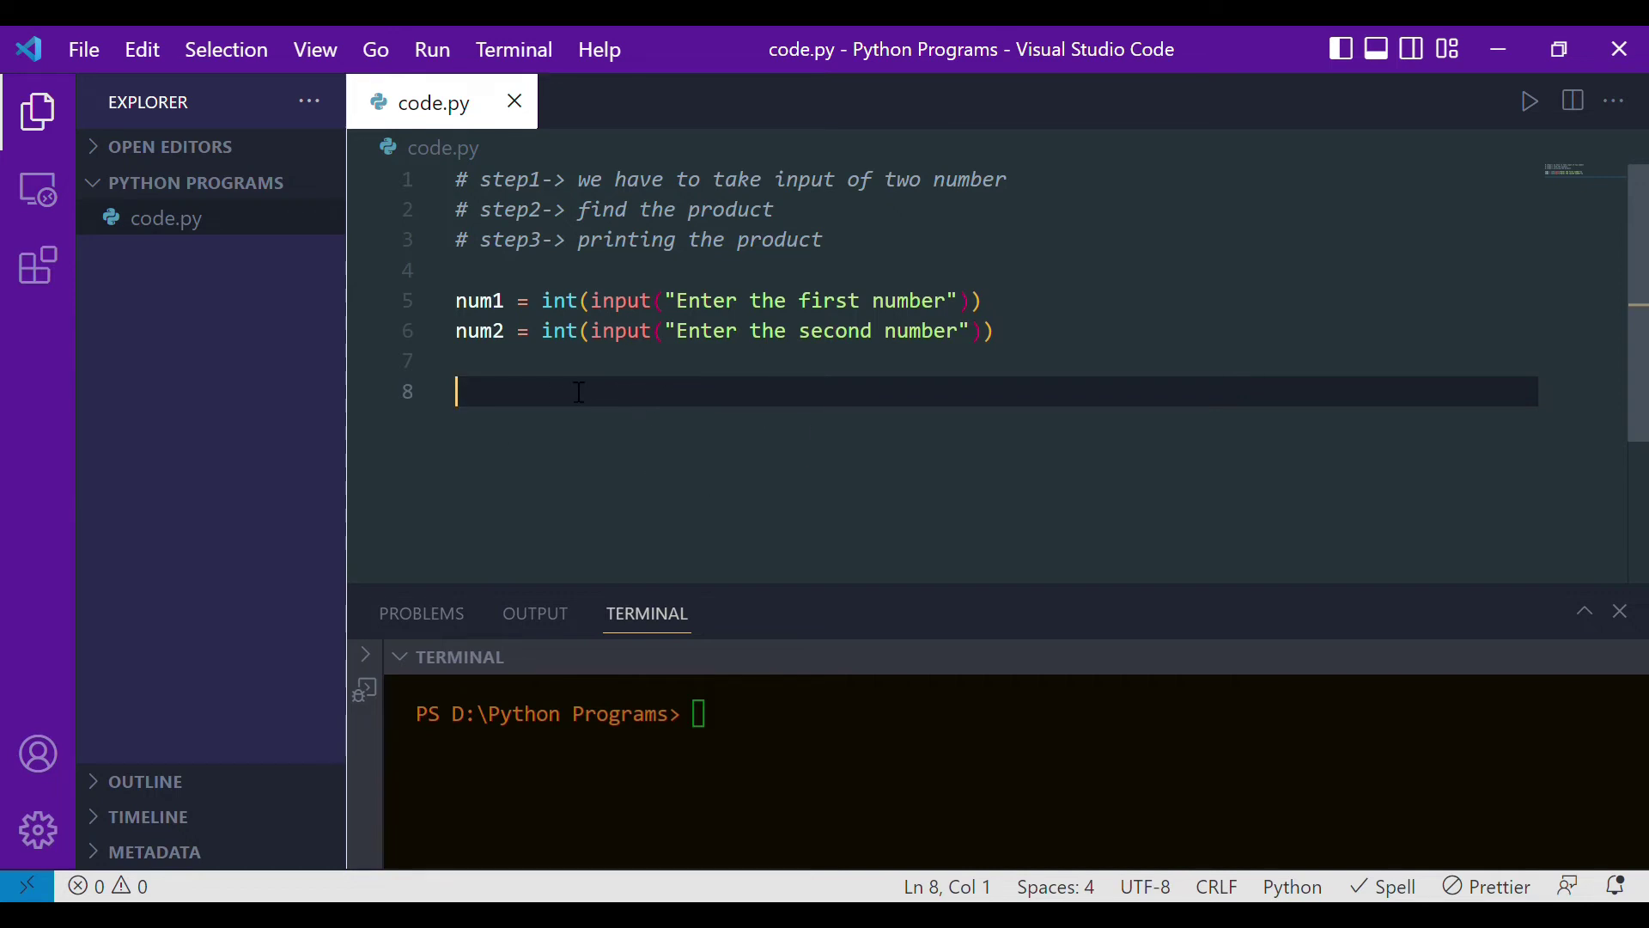
type("*")
Write the line prod = num1 * num2 below the inputs, fixing typos
key("BackSpace")
type("num1 ")
type("* n")
type("um21")
key("BackSpace")
key("BackSpace")
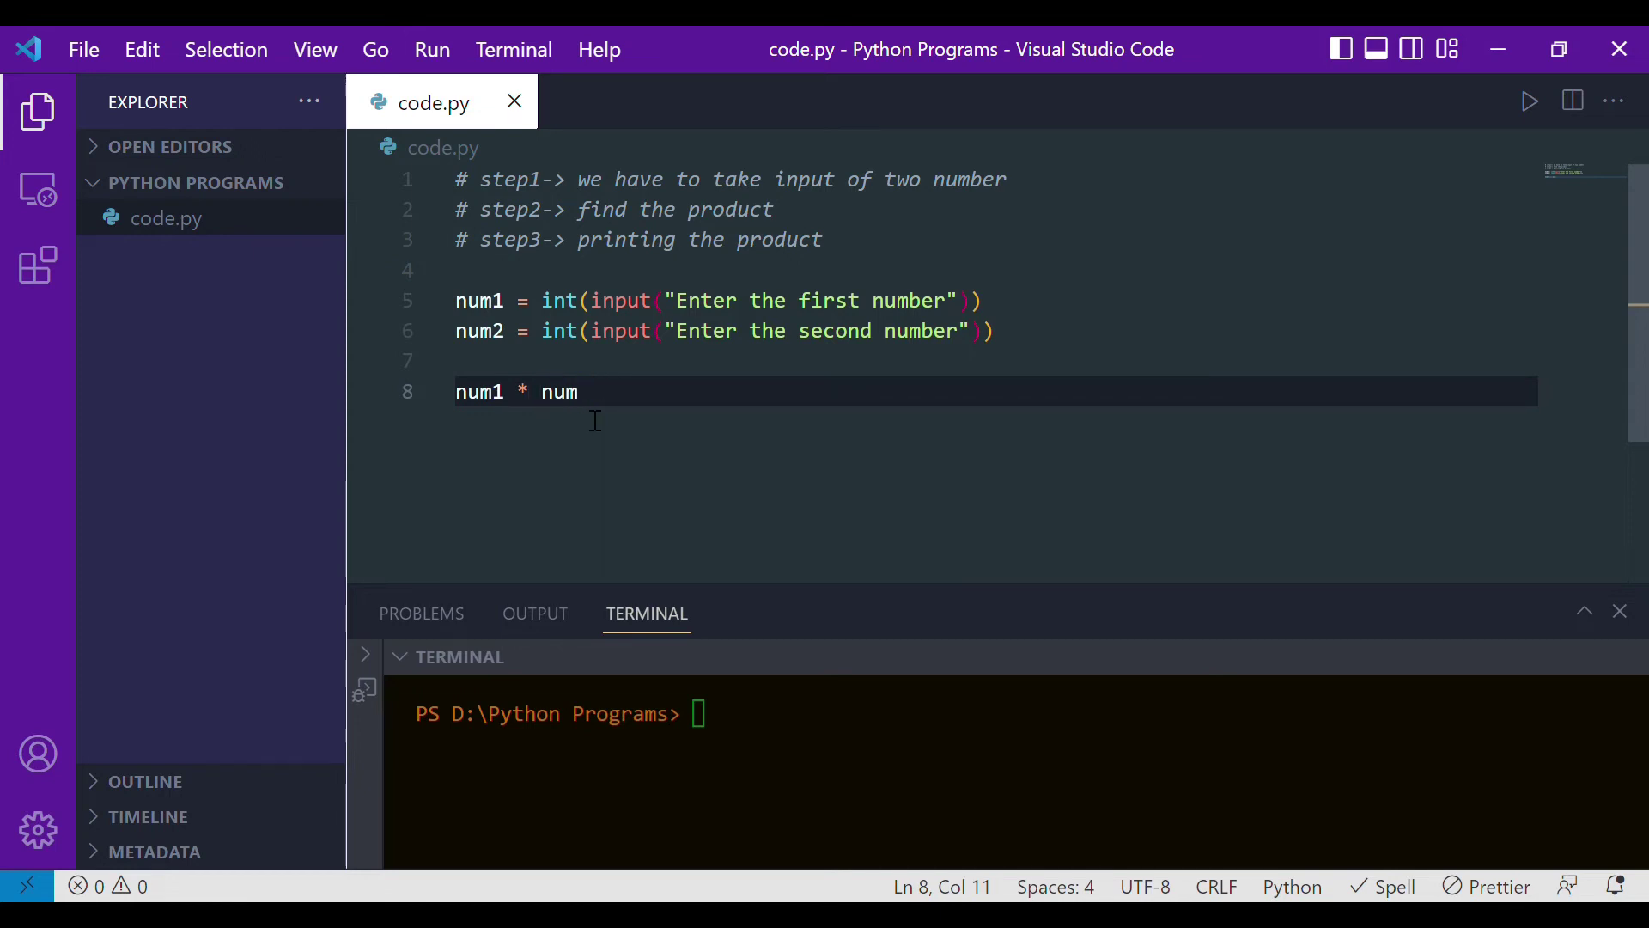
type("2")
key("Home")
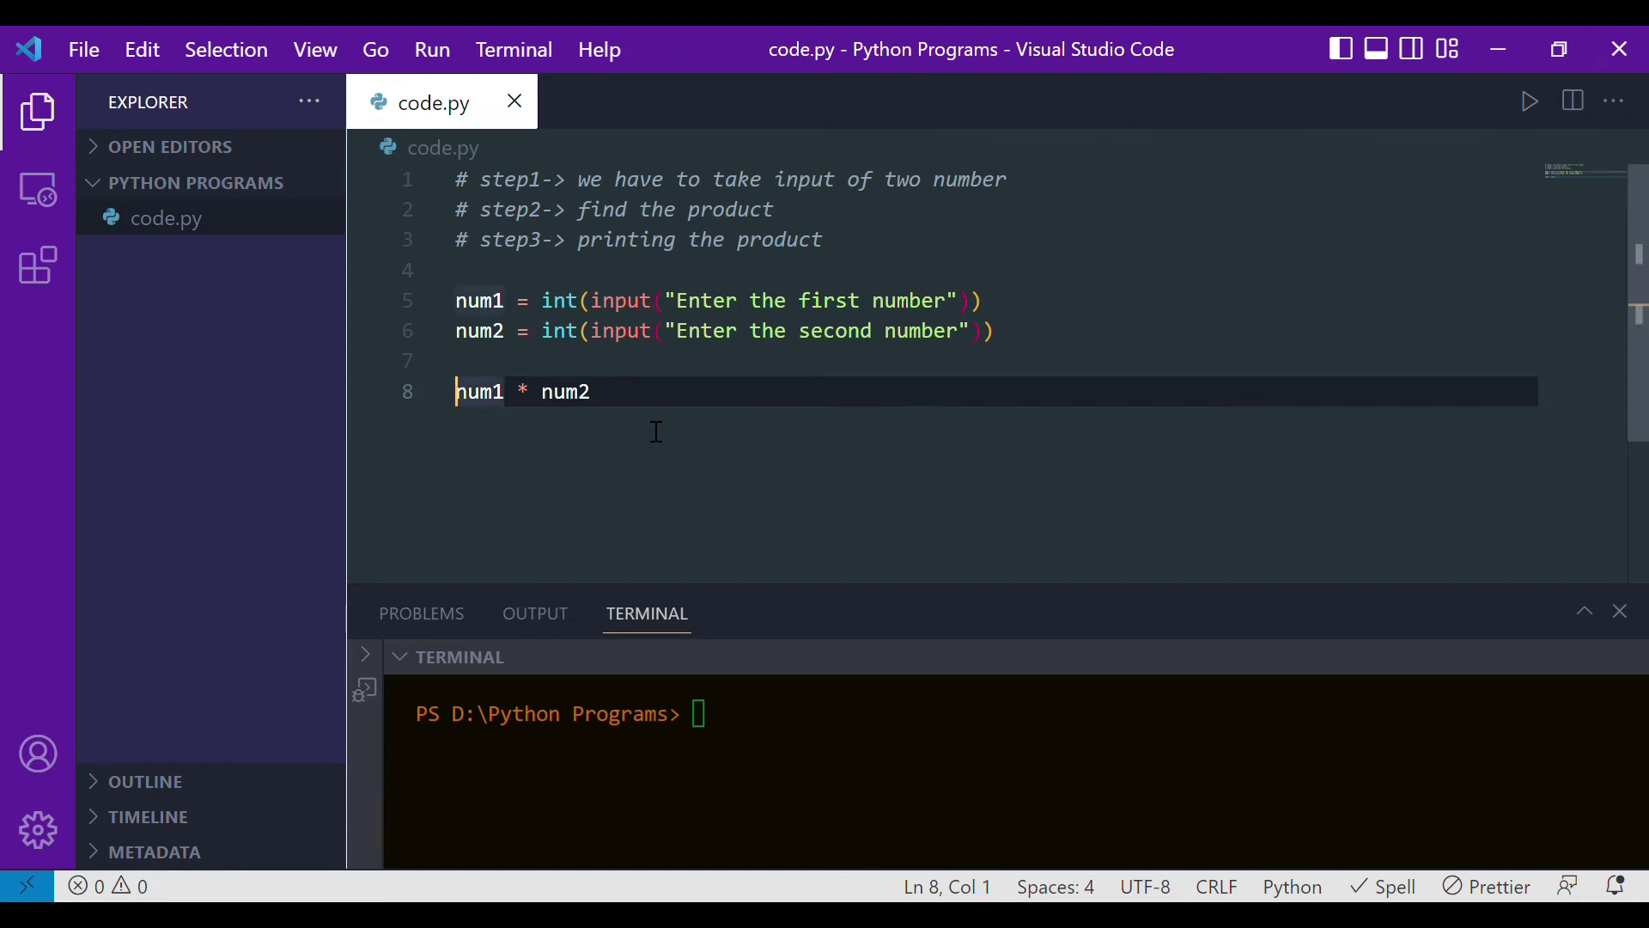
type("product")
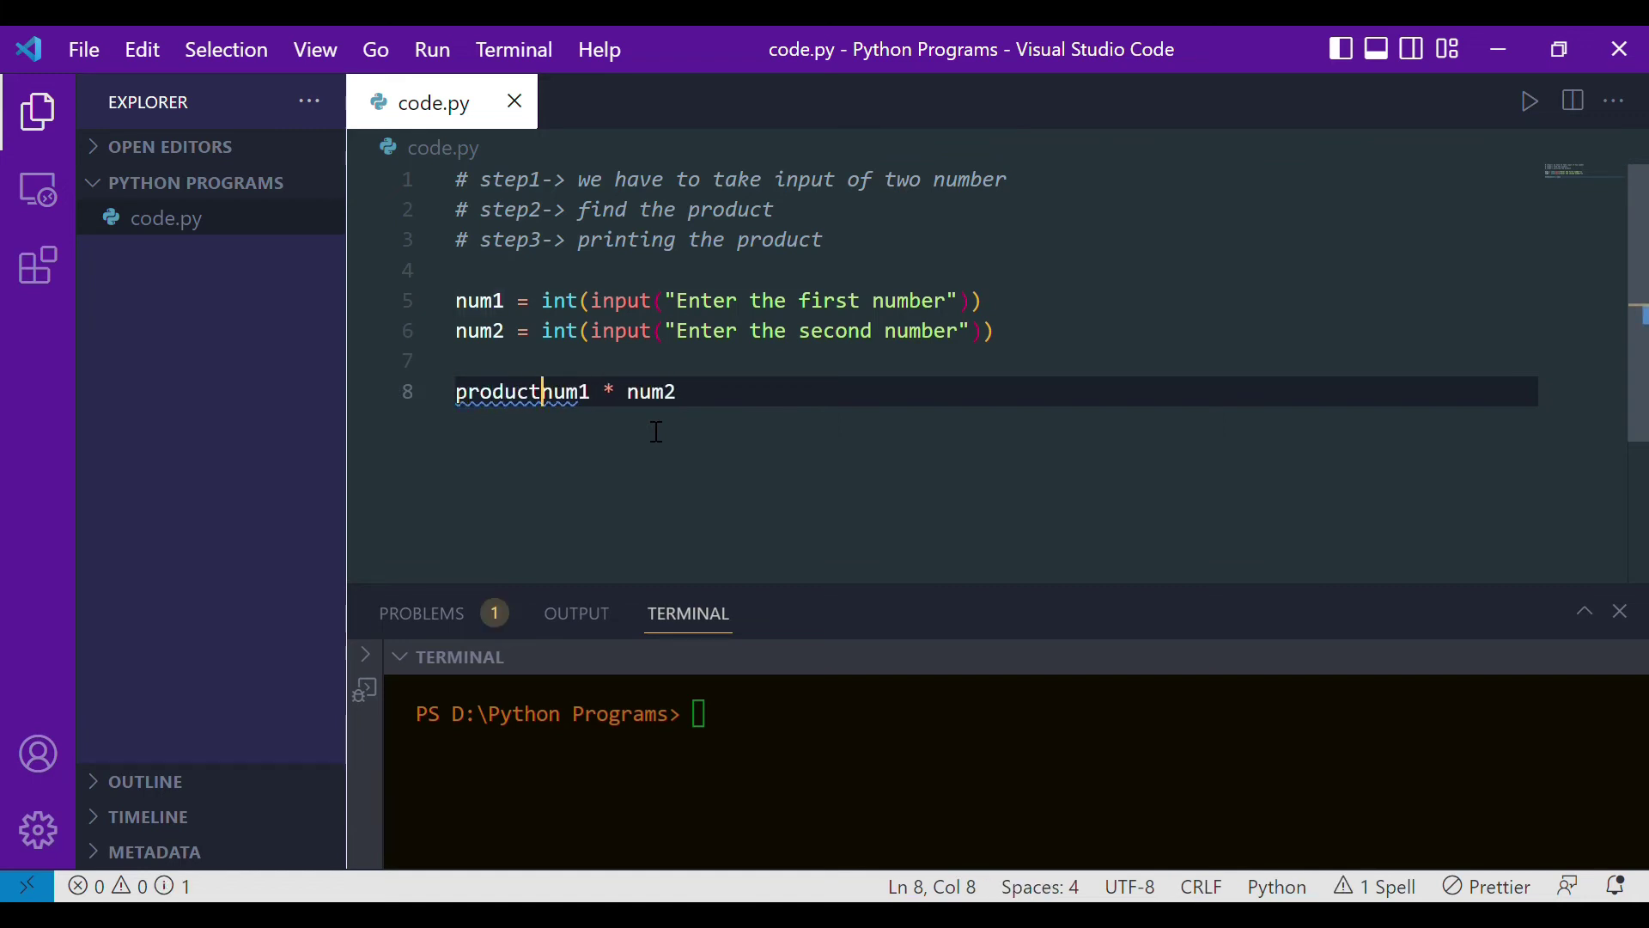
key("BackSpace")
key("BackSpace")
key("BackSpace")
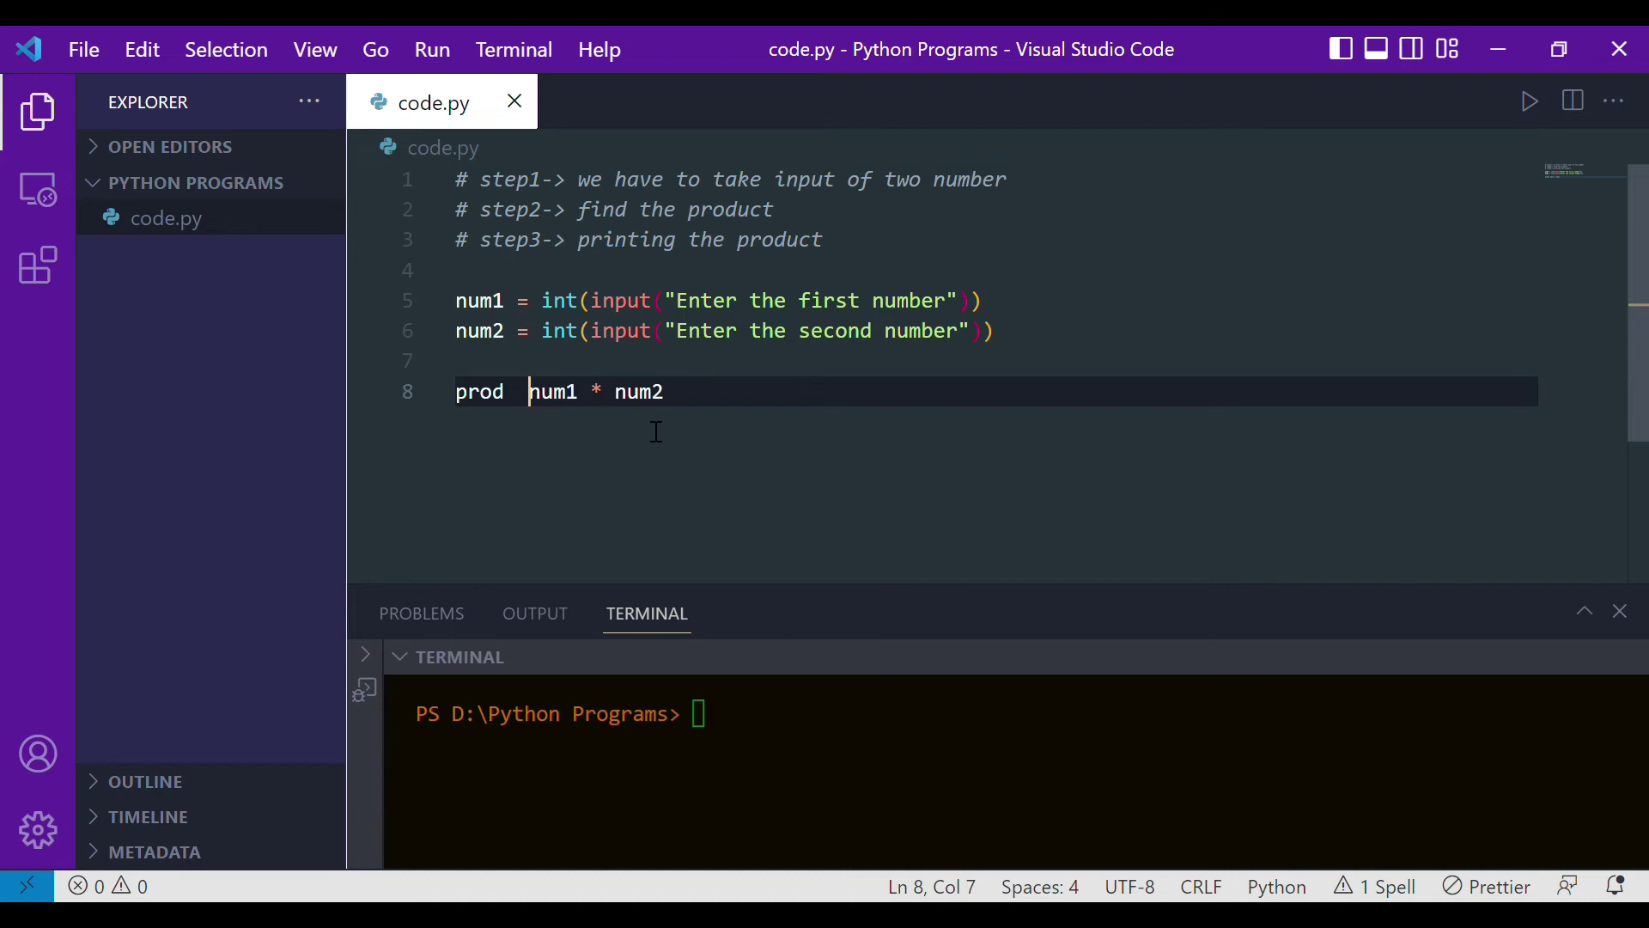
type("=")
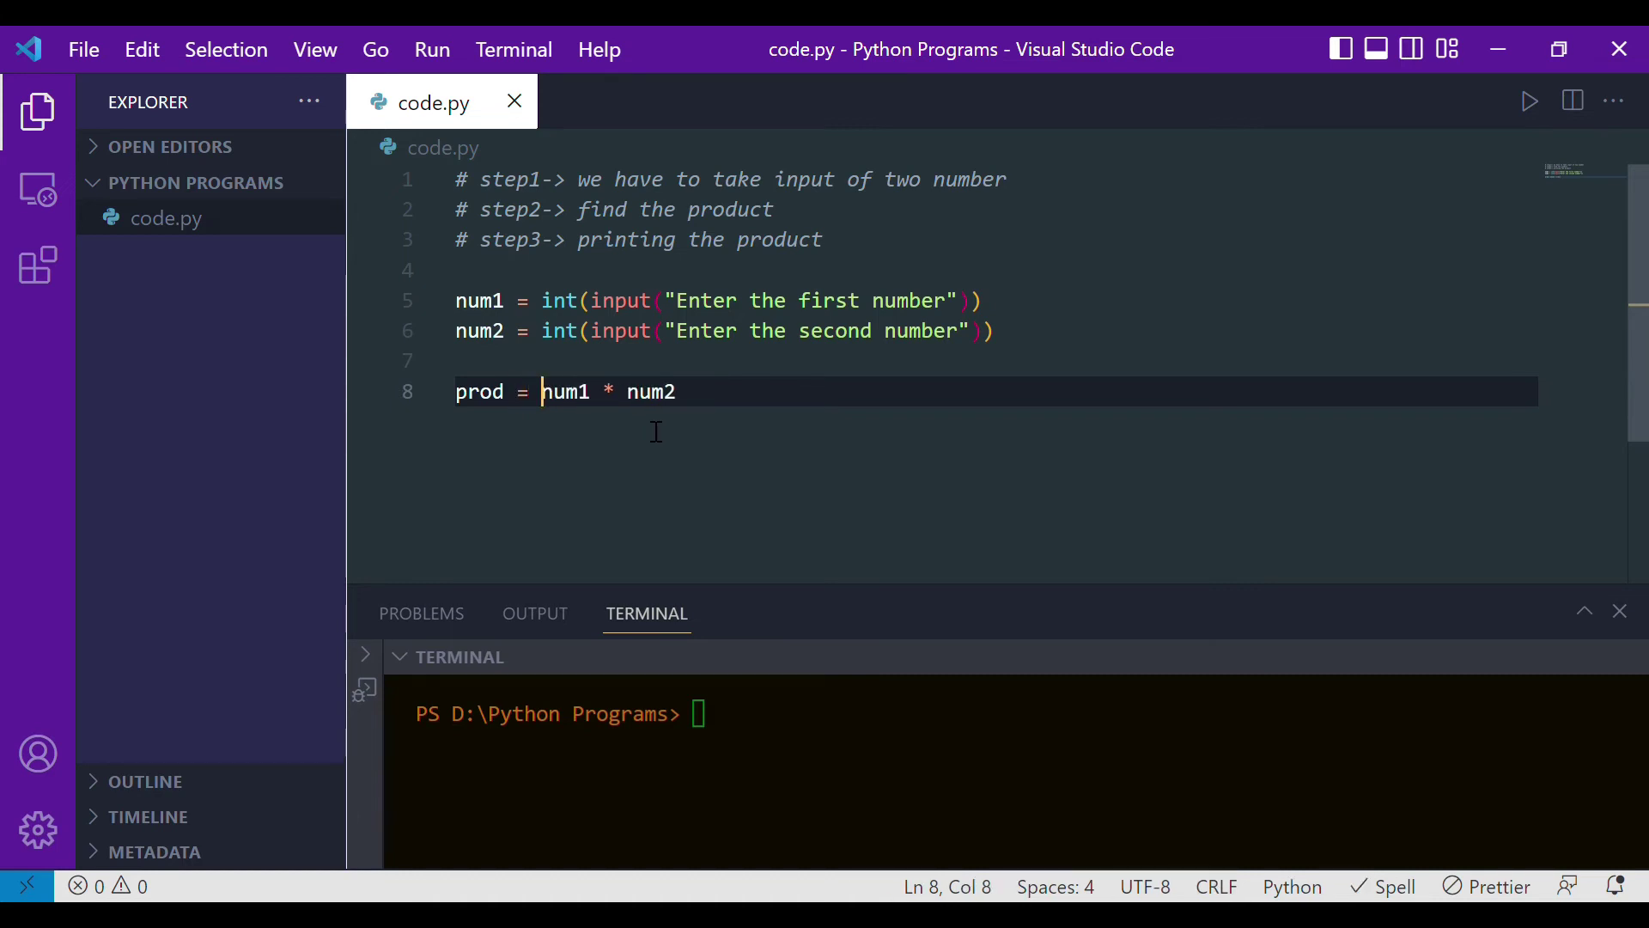
left_click_drag(467, 209, 960, 213)
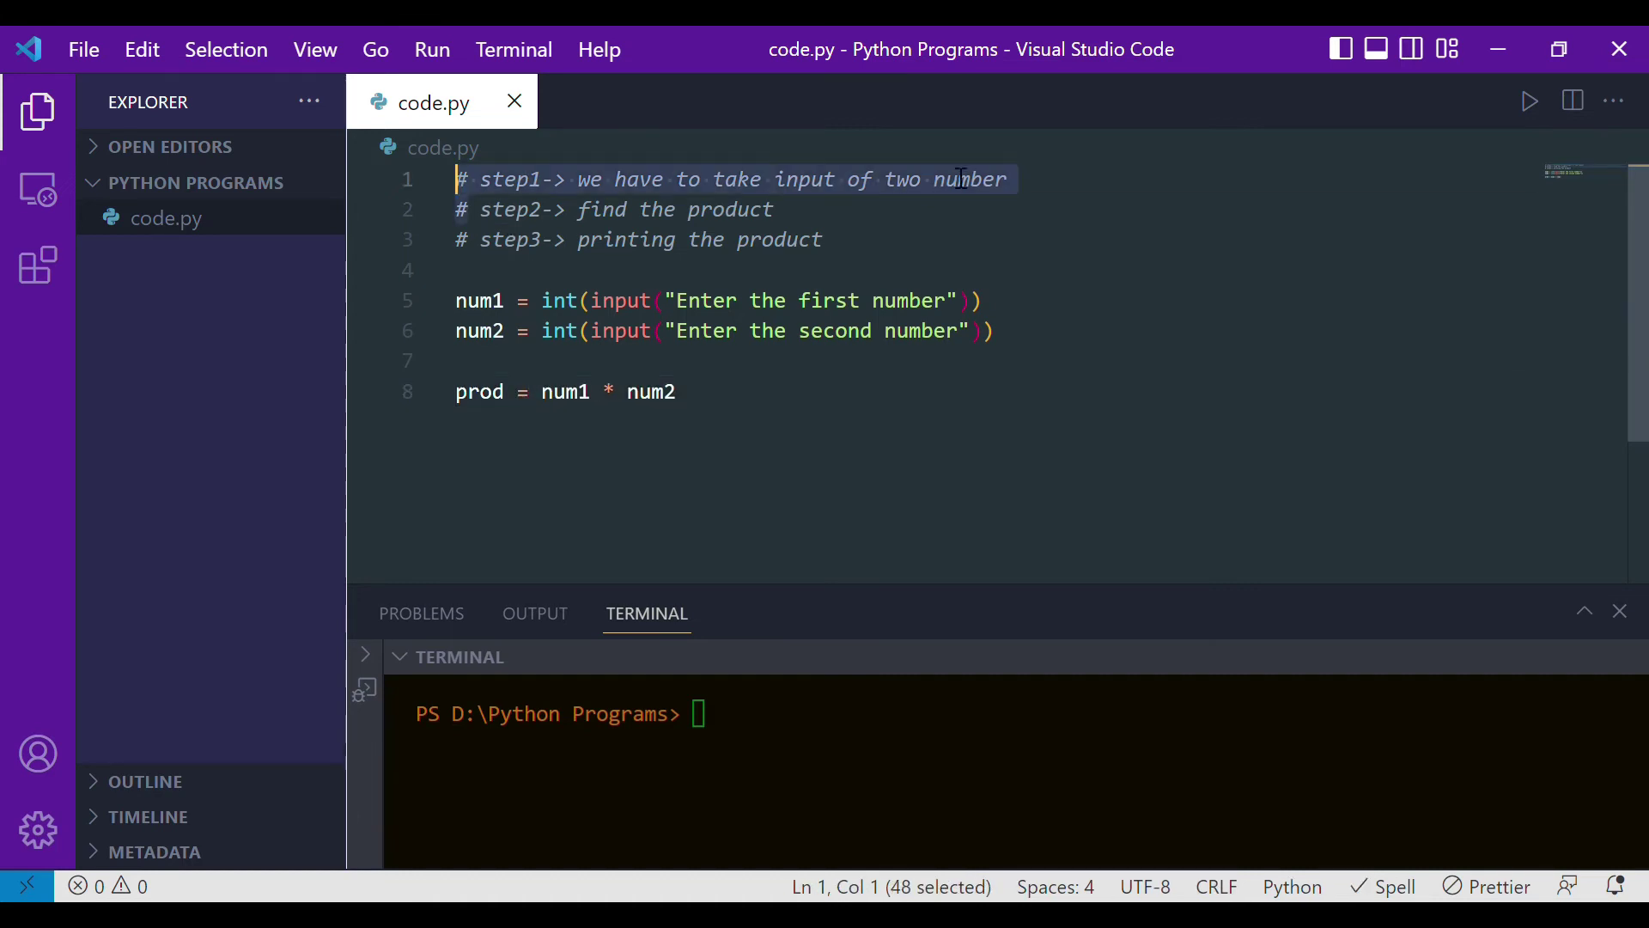
left_click(739, 212)
Add the line print("Product is ",prod) below the product line
left_click(796, 407)
key("Return")
key("Return")
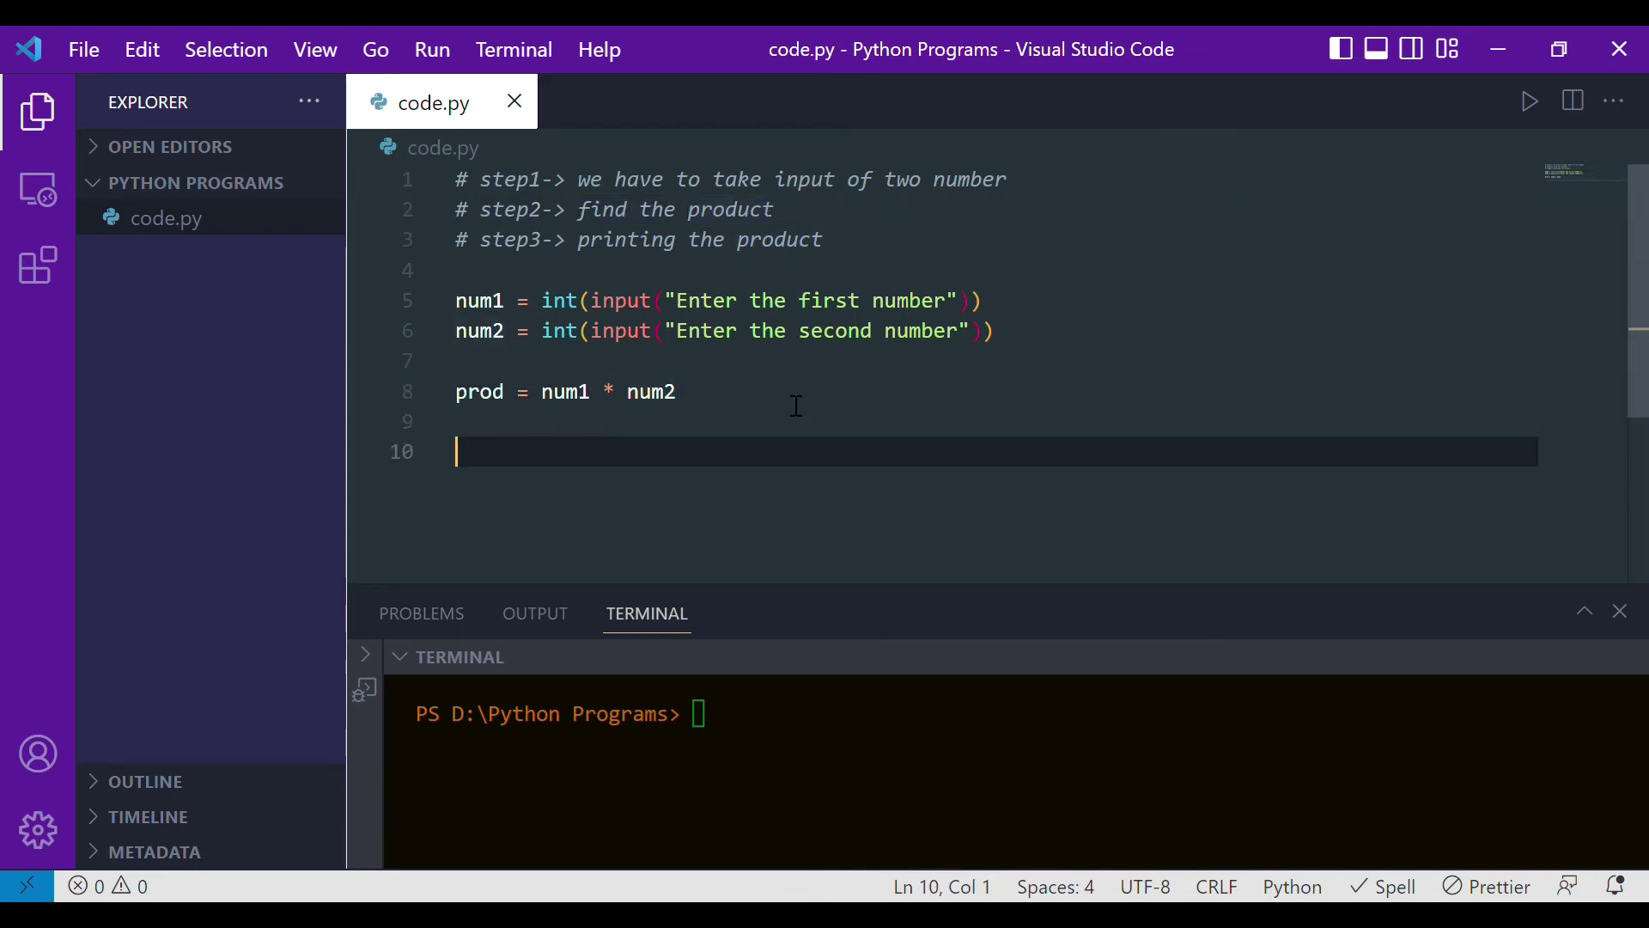
type("print")
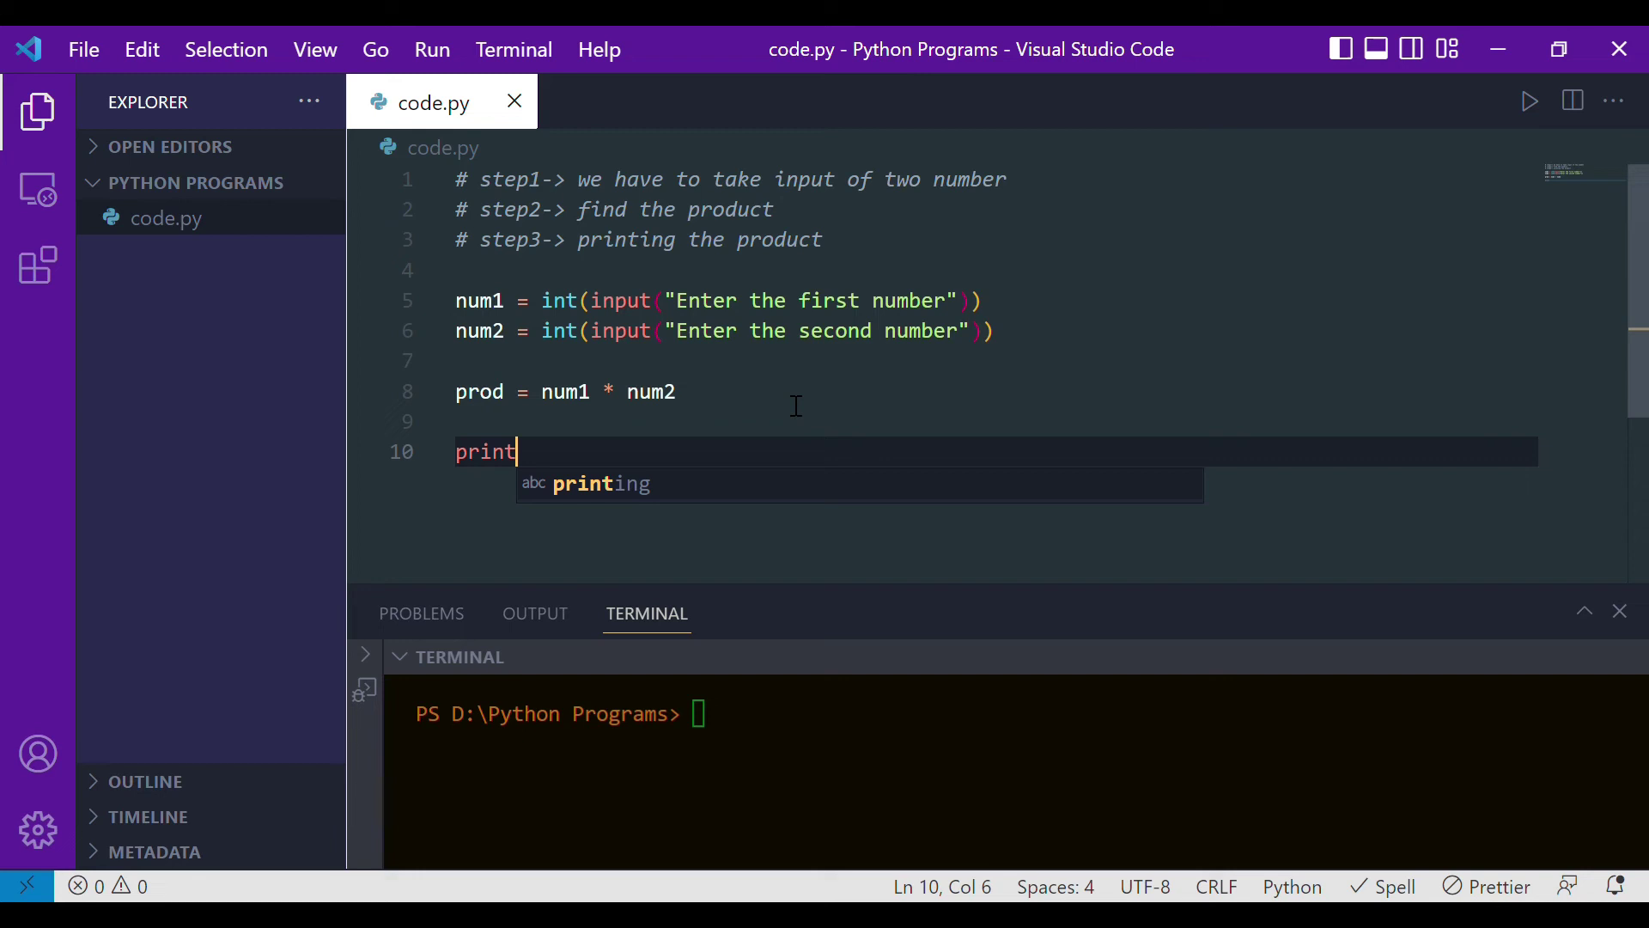
type("(\"")
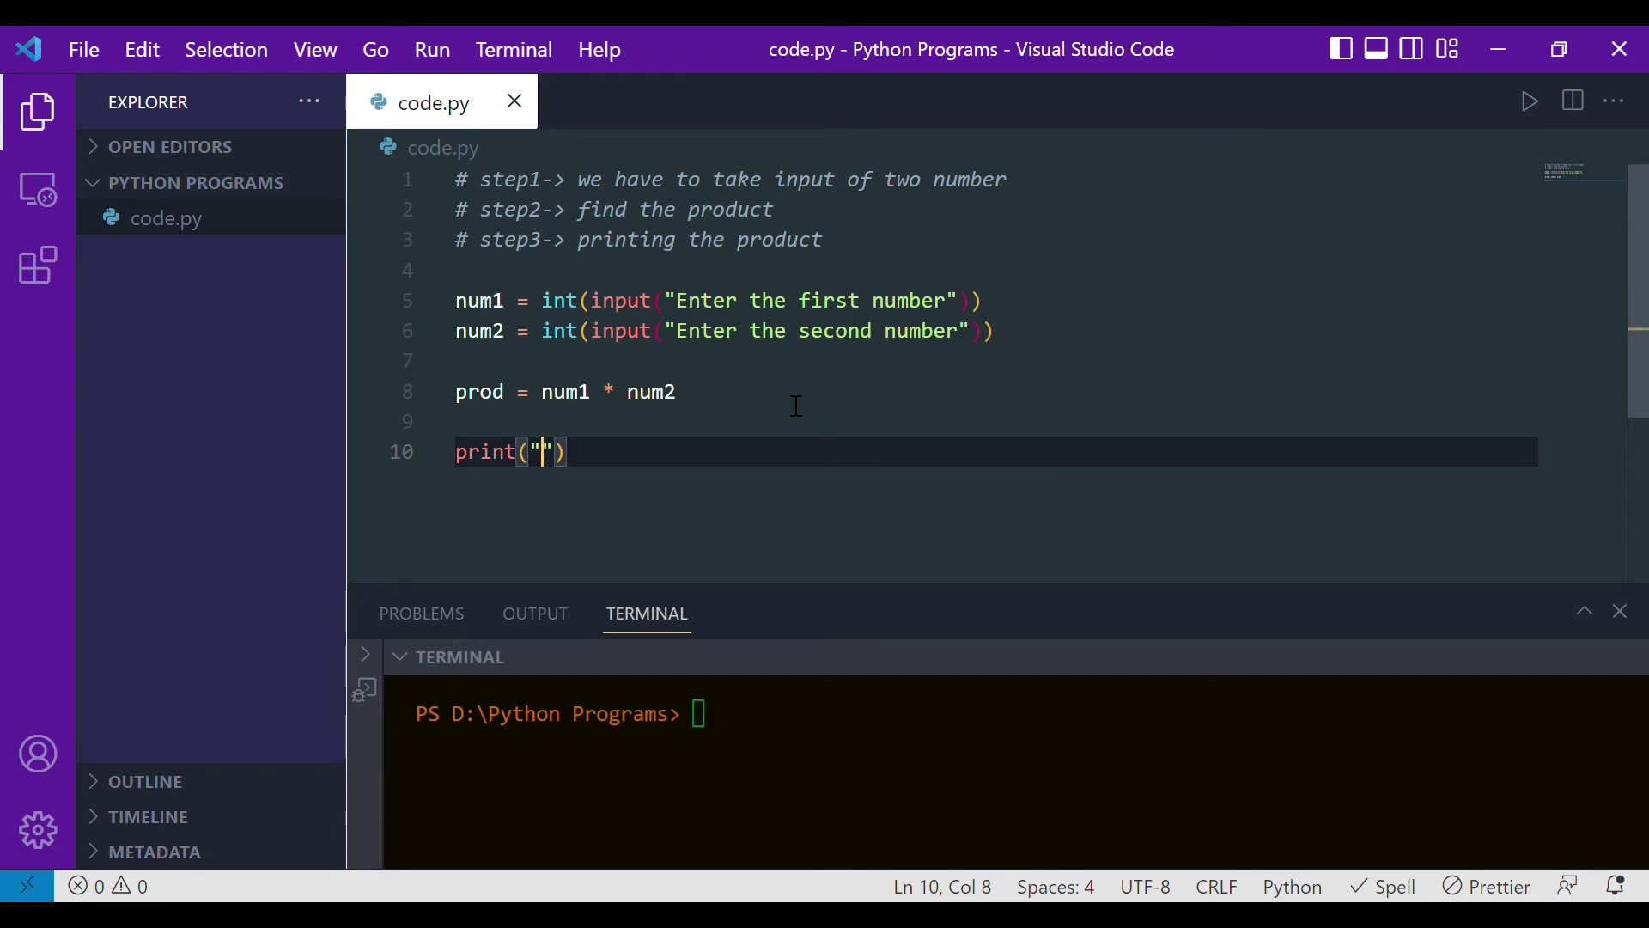
type("Product is ")
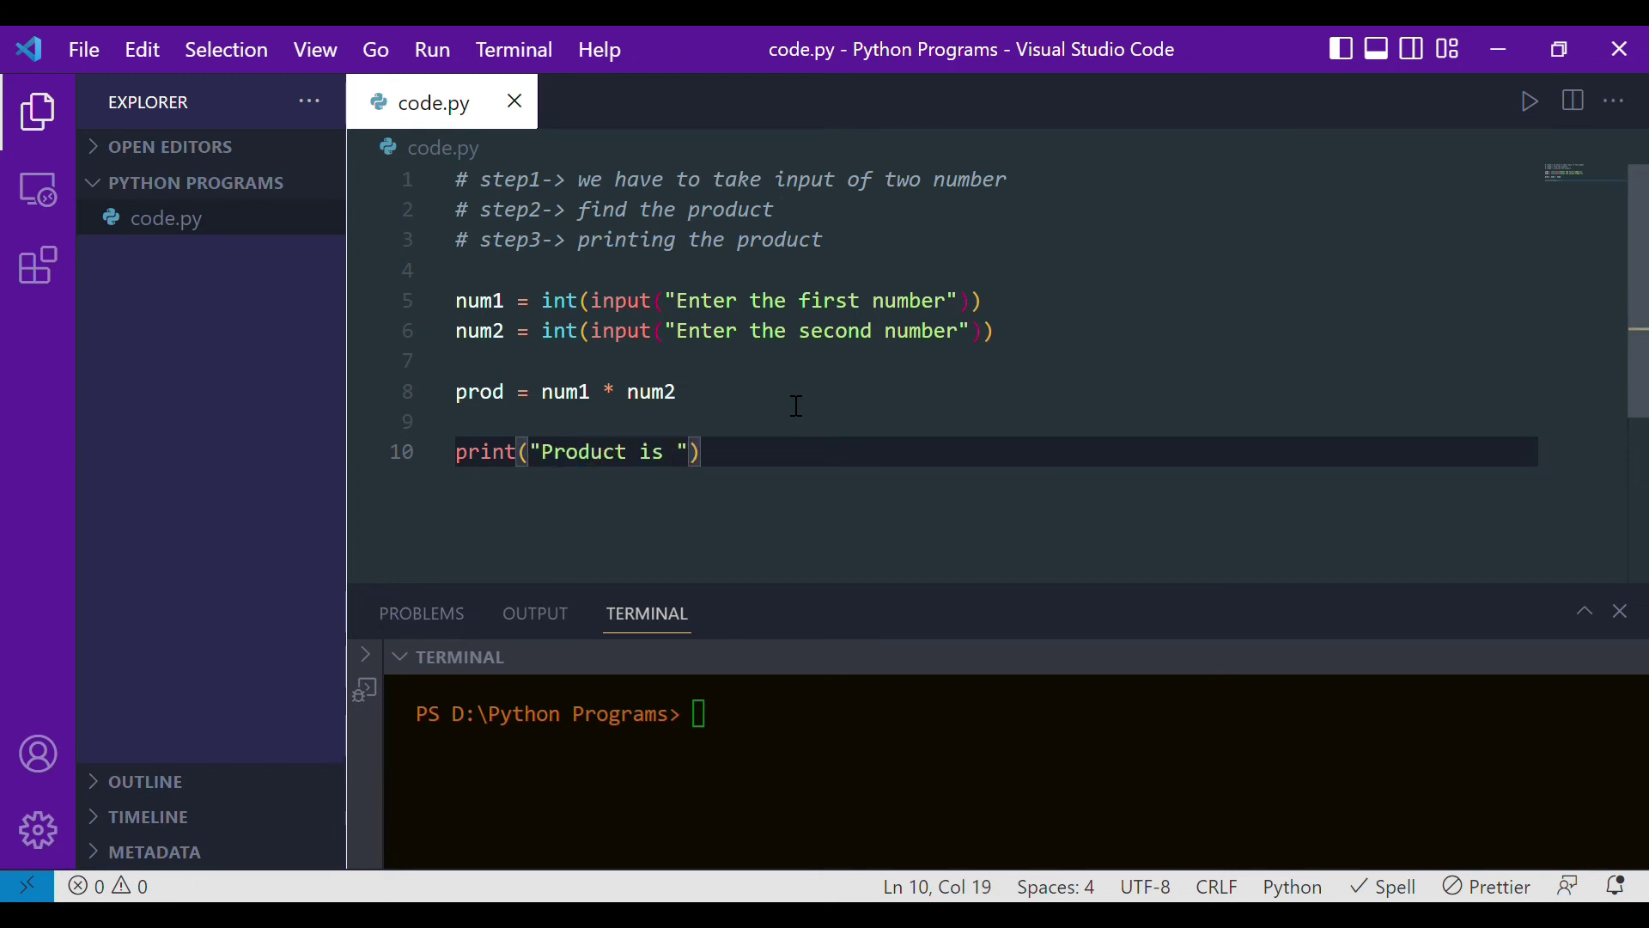
type("\",pro")
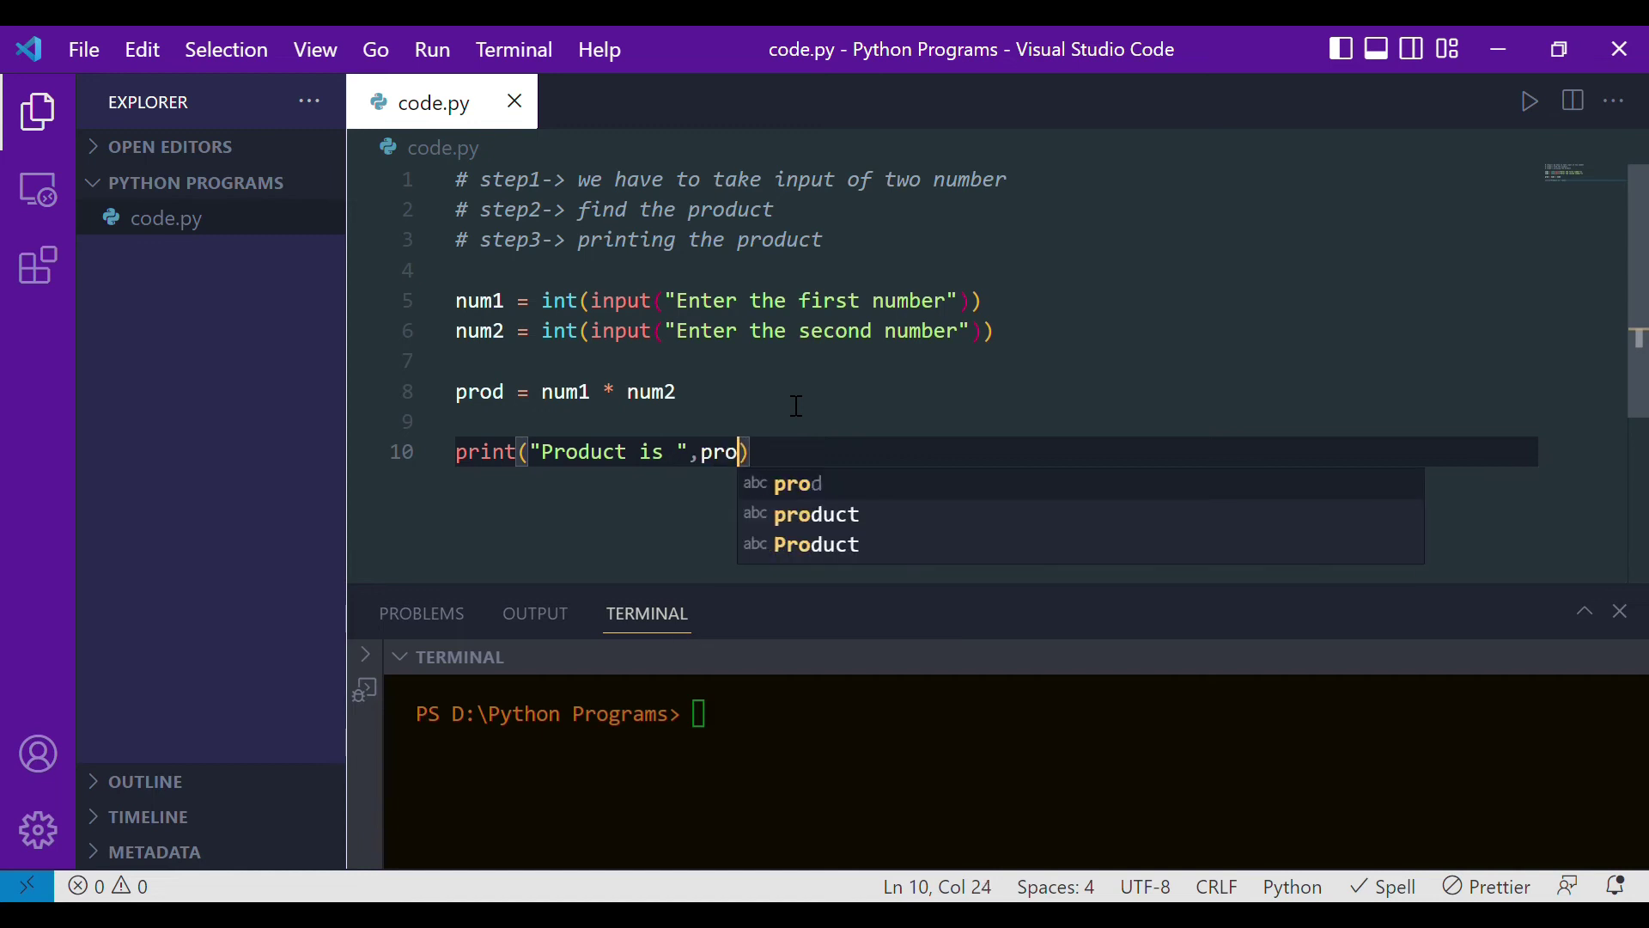
type("d")
Run python .\code.py in the terminal with inputs 10 and 20, printing 'Product is 200'
left_click(912, 746)
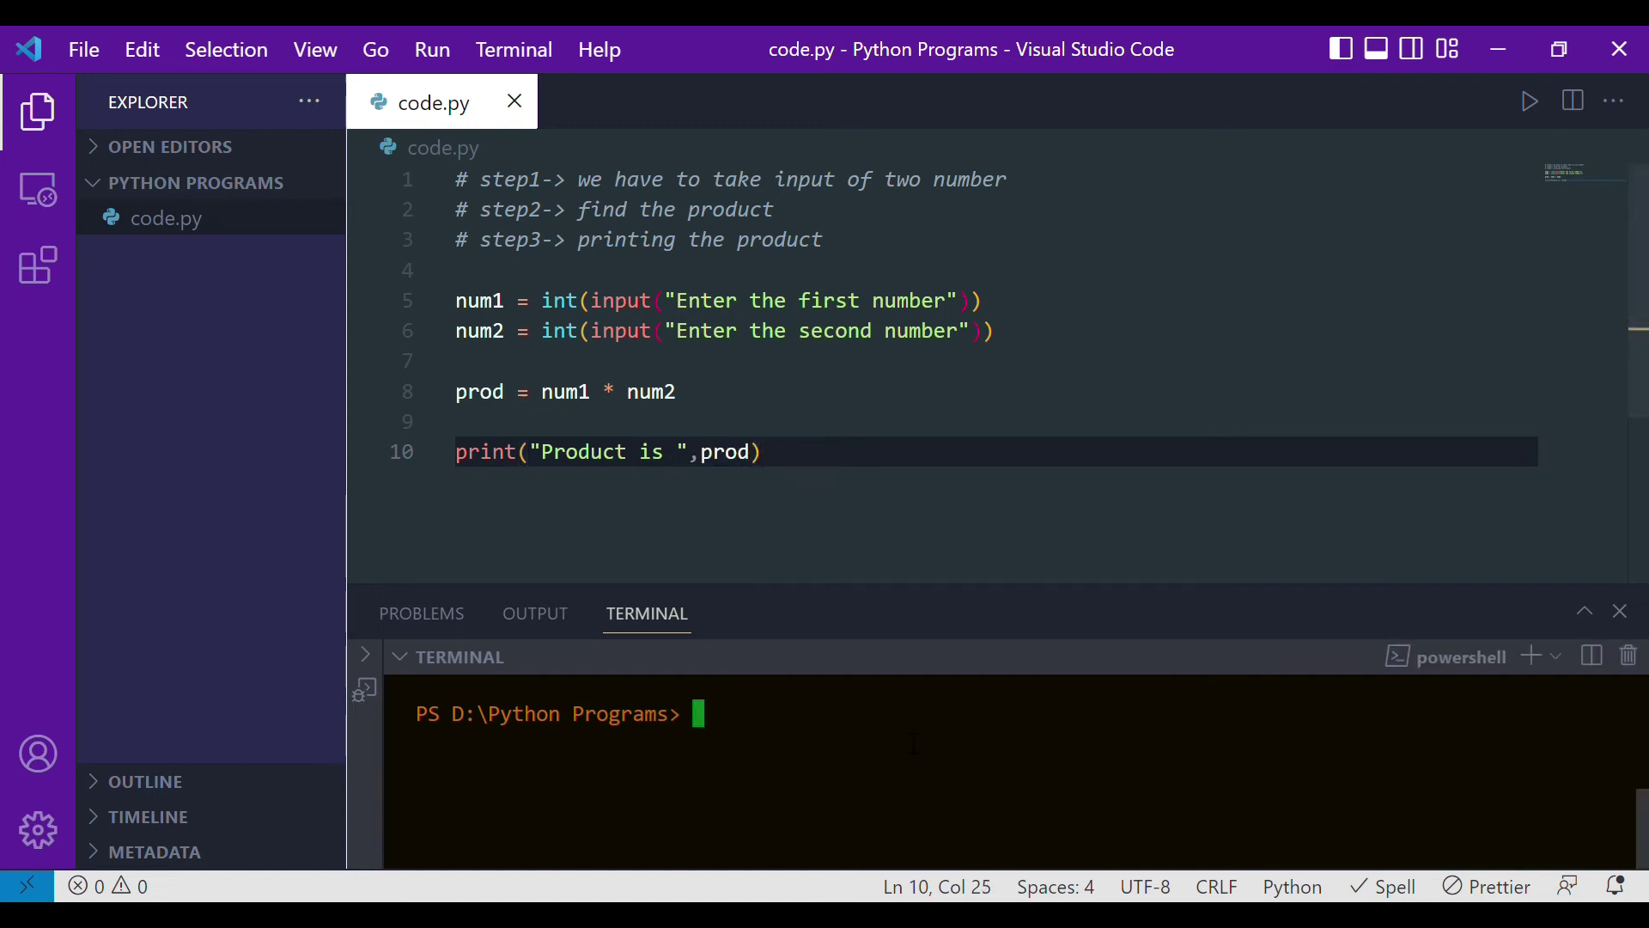
type("python .\\code.py")
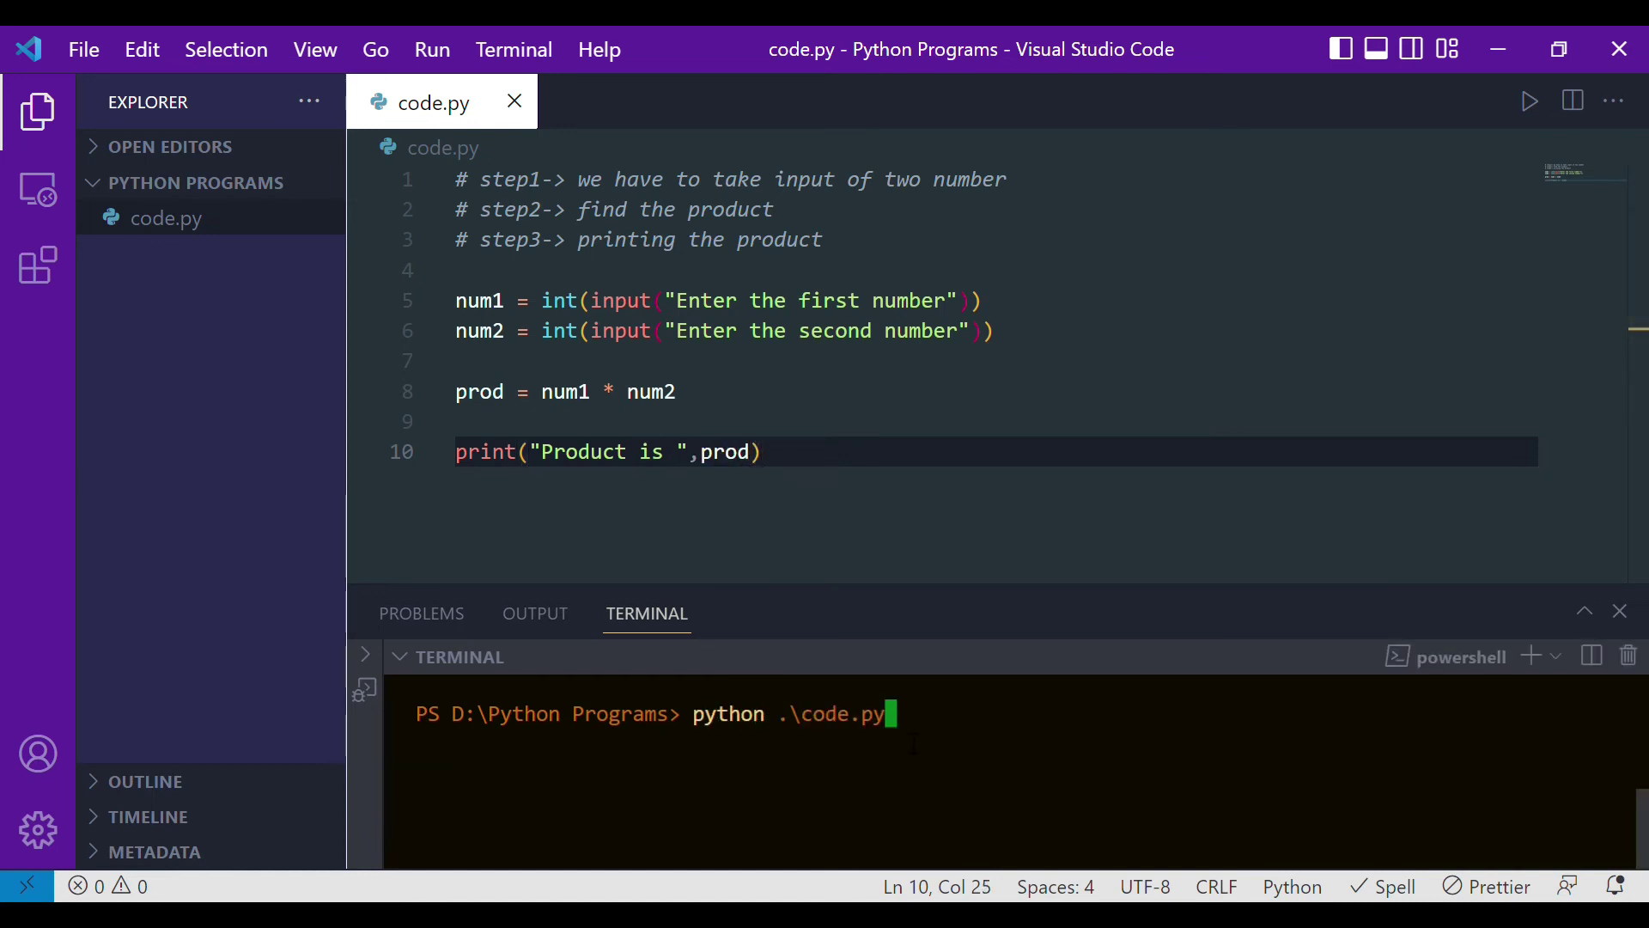
key("Return")
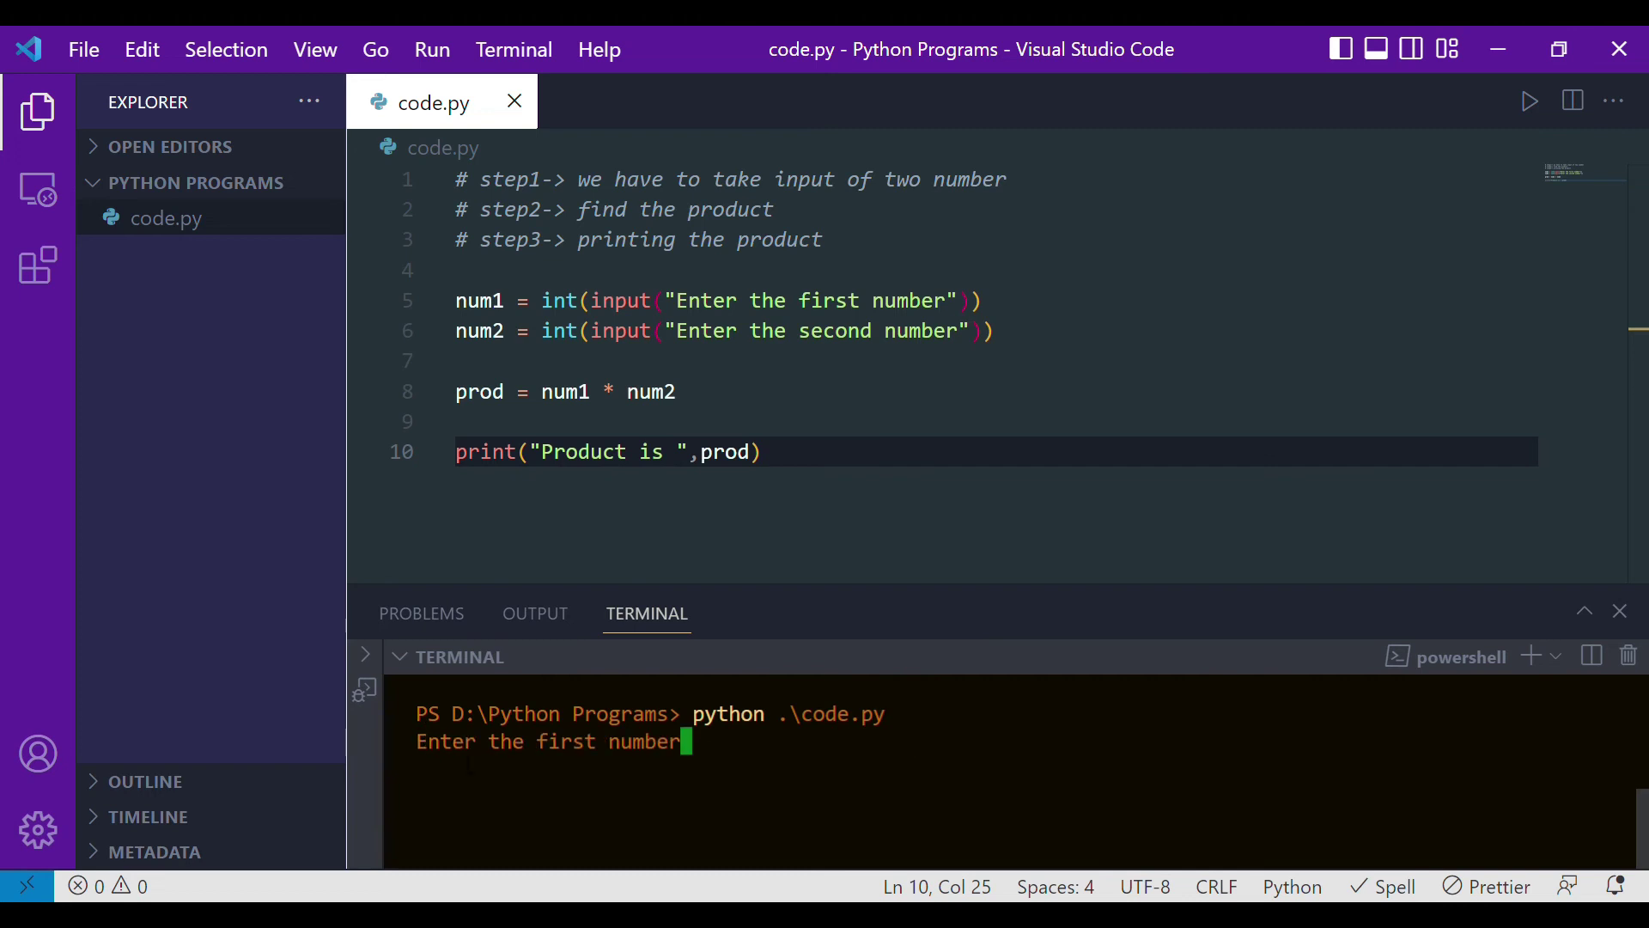
type("10")
key("Return")
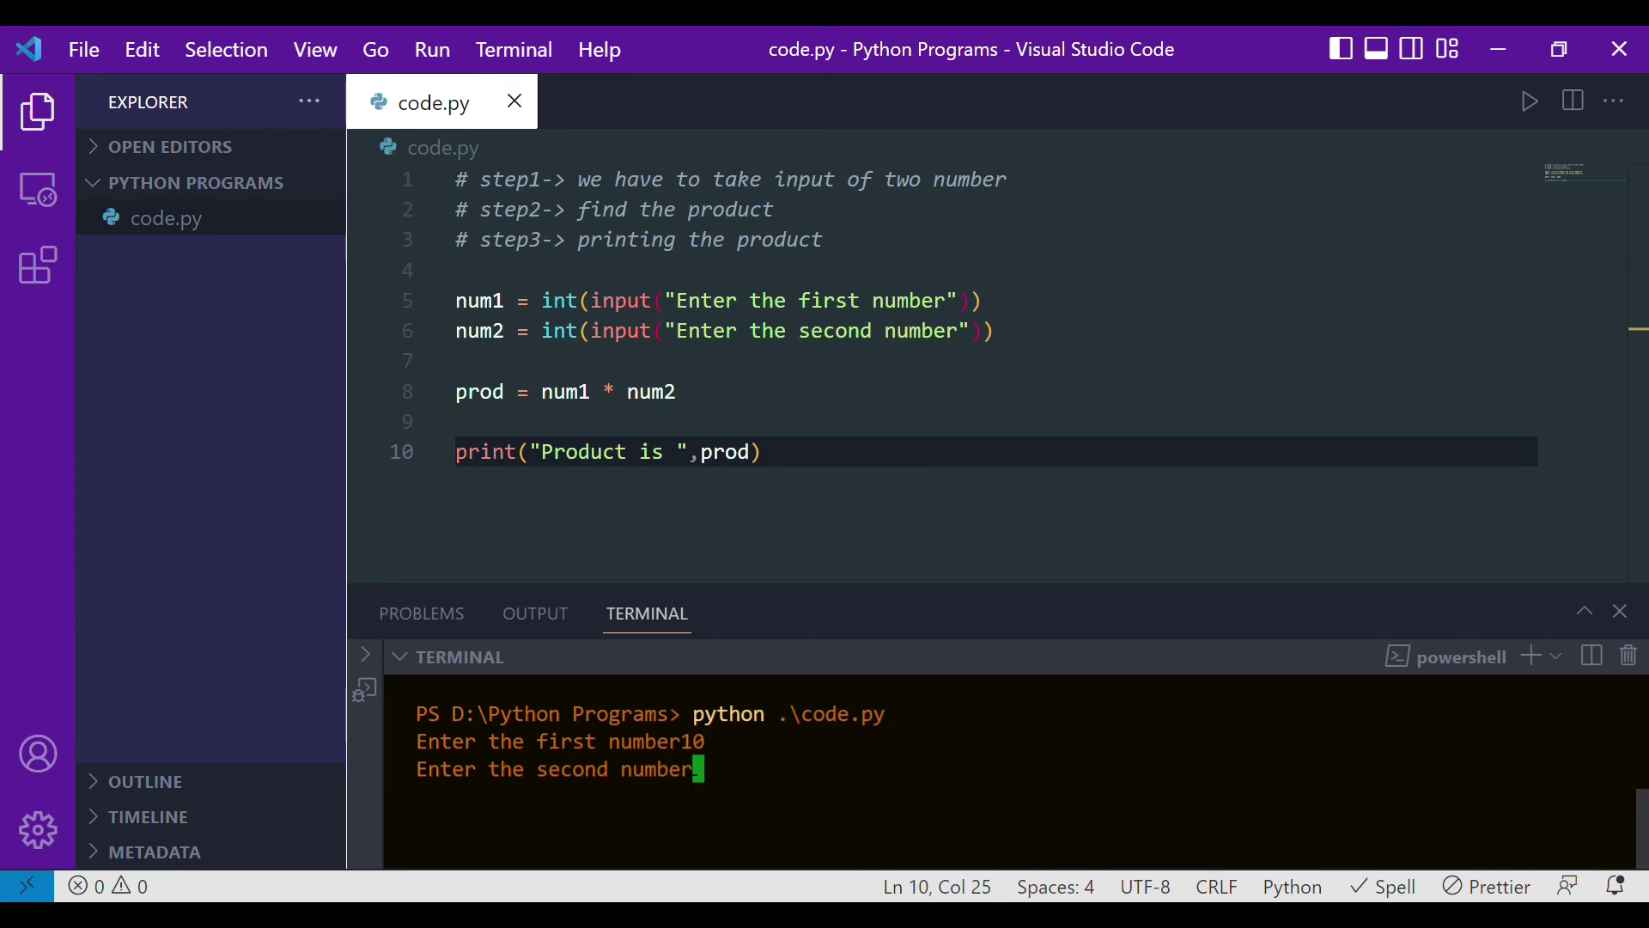
type("20")
key("Return")
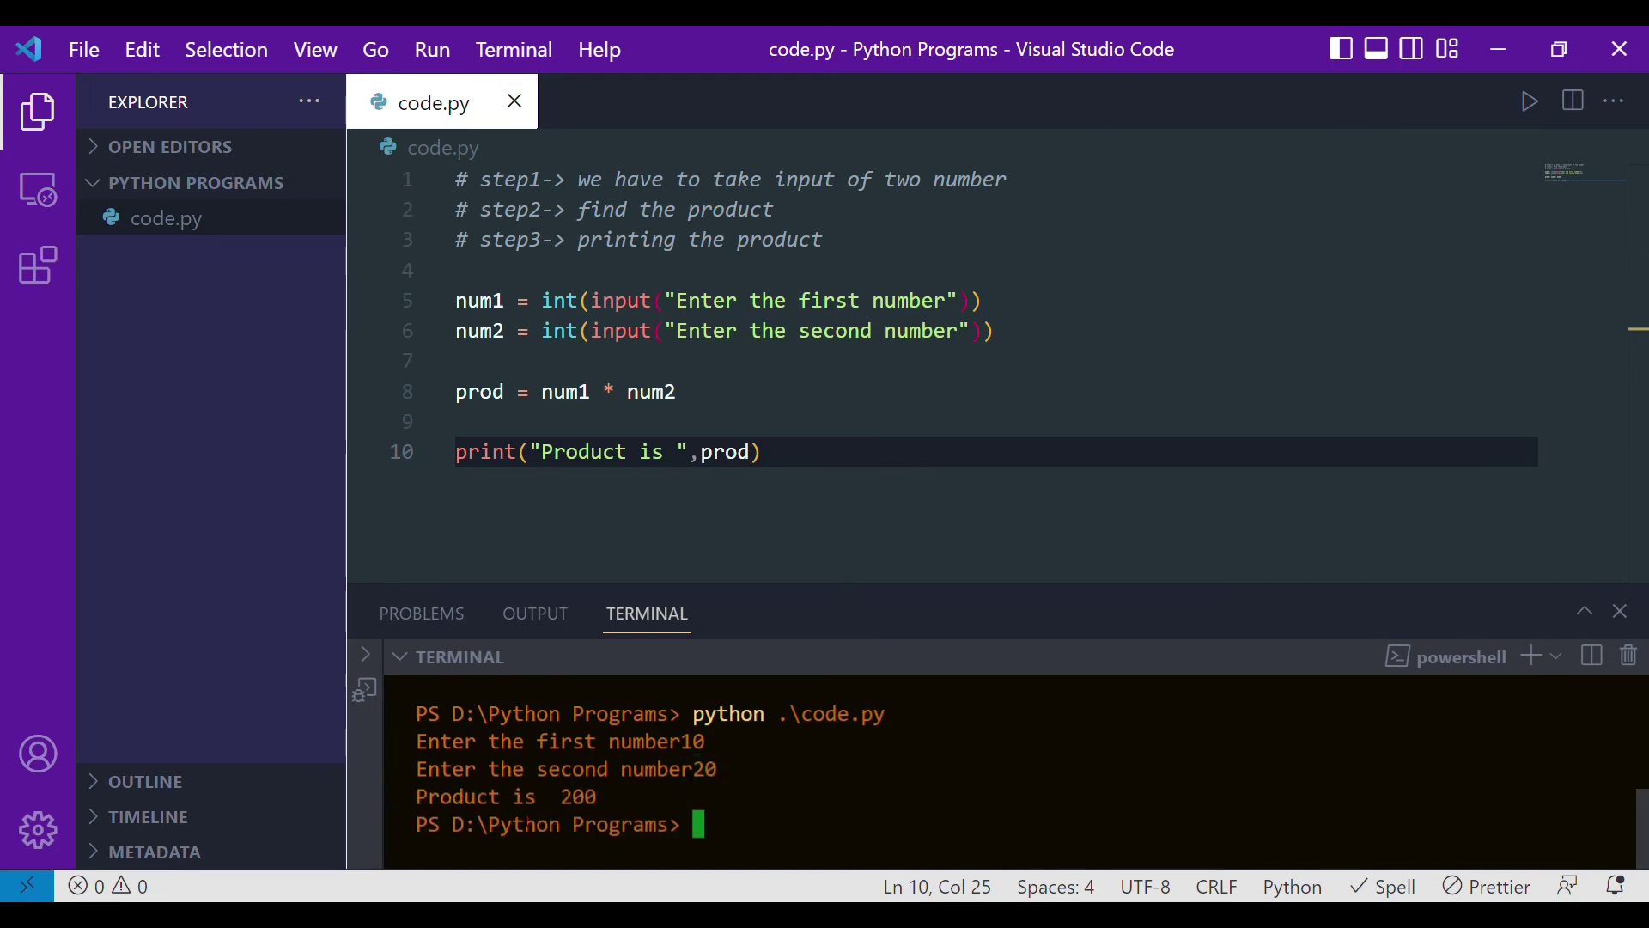
left_click_drag(560, 798, 611, 799)
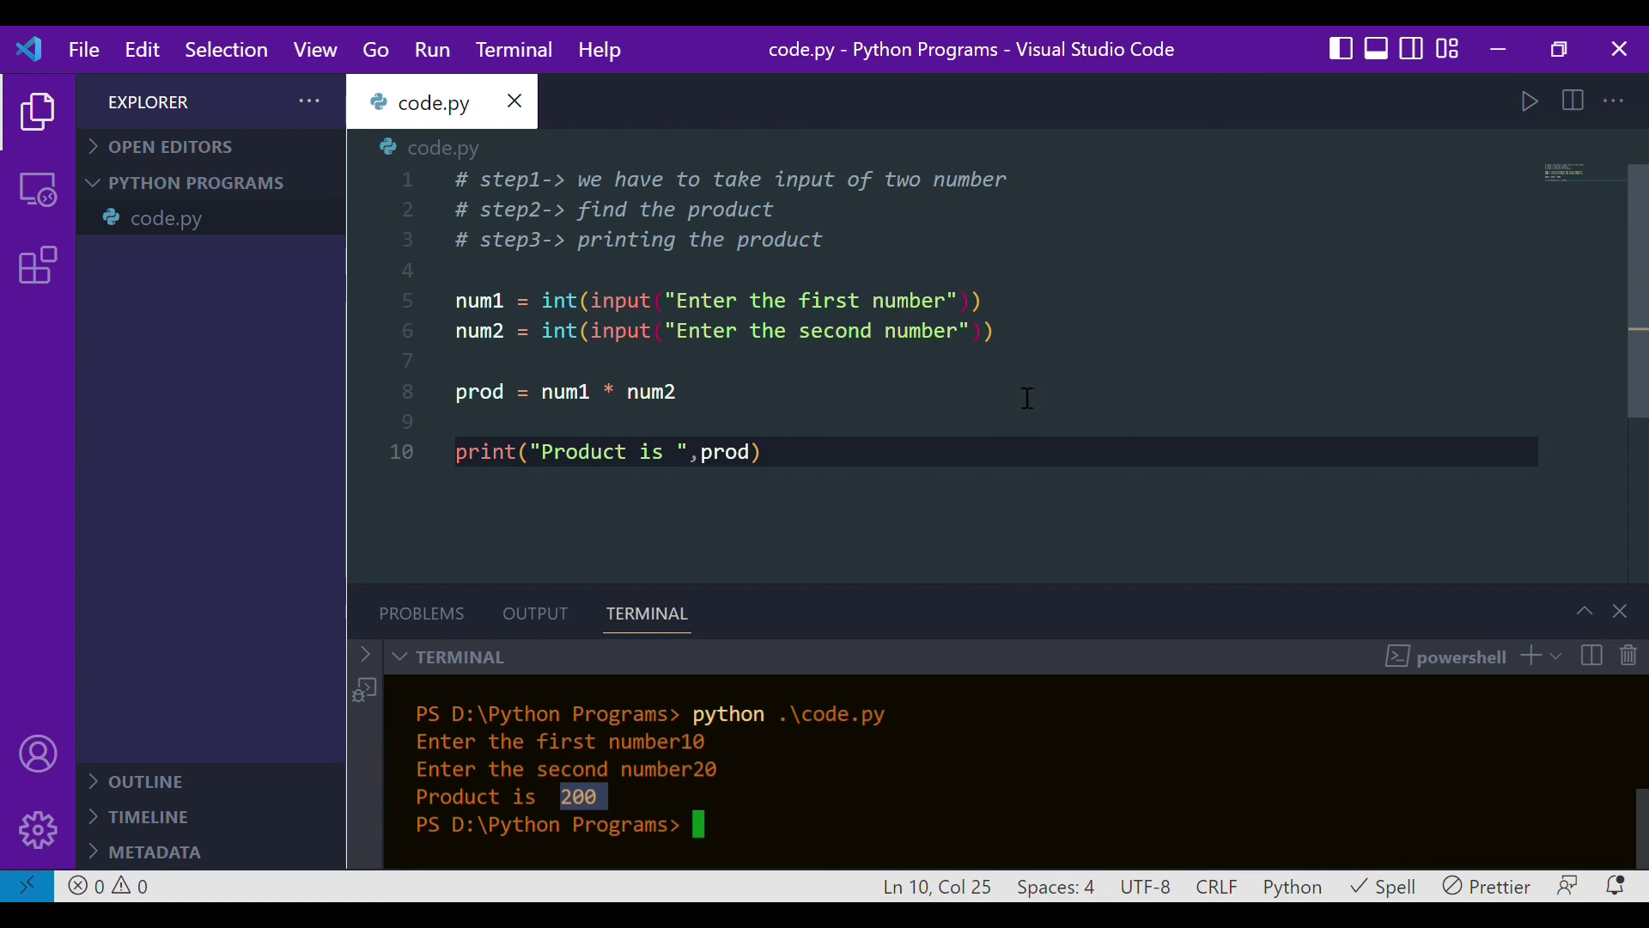
left_click(824, 484)
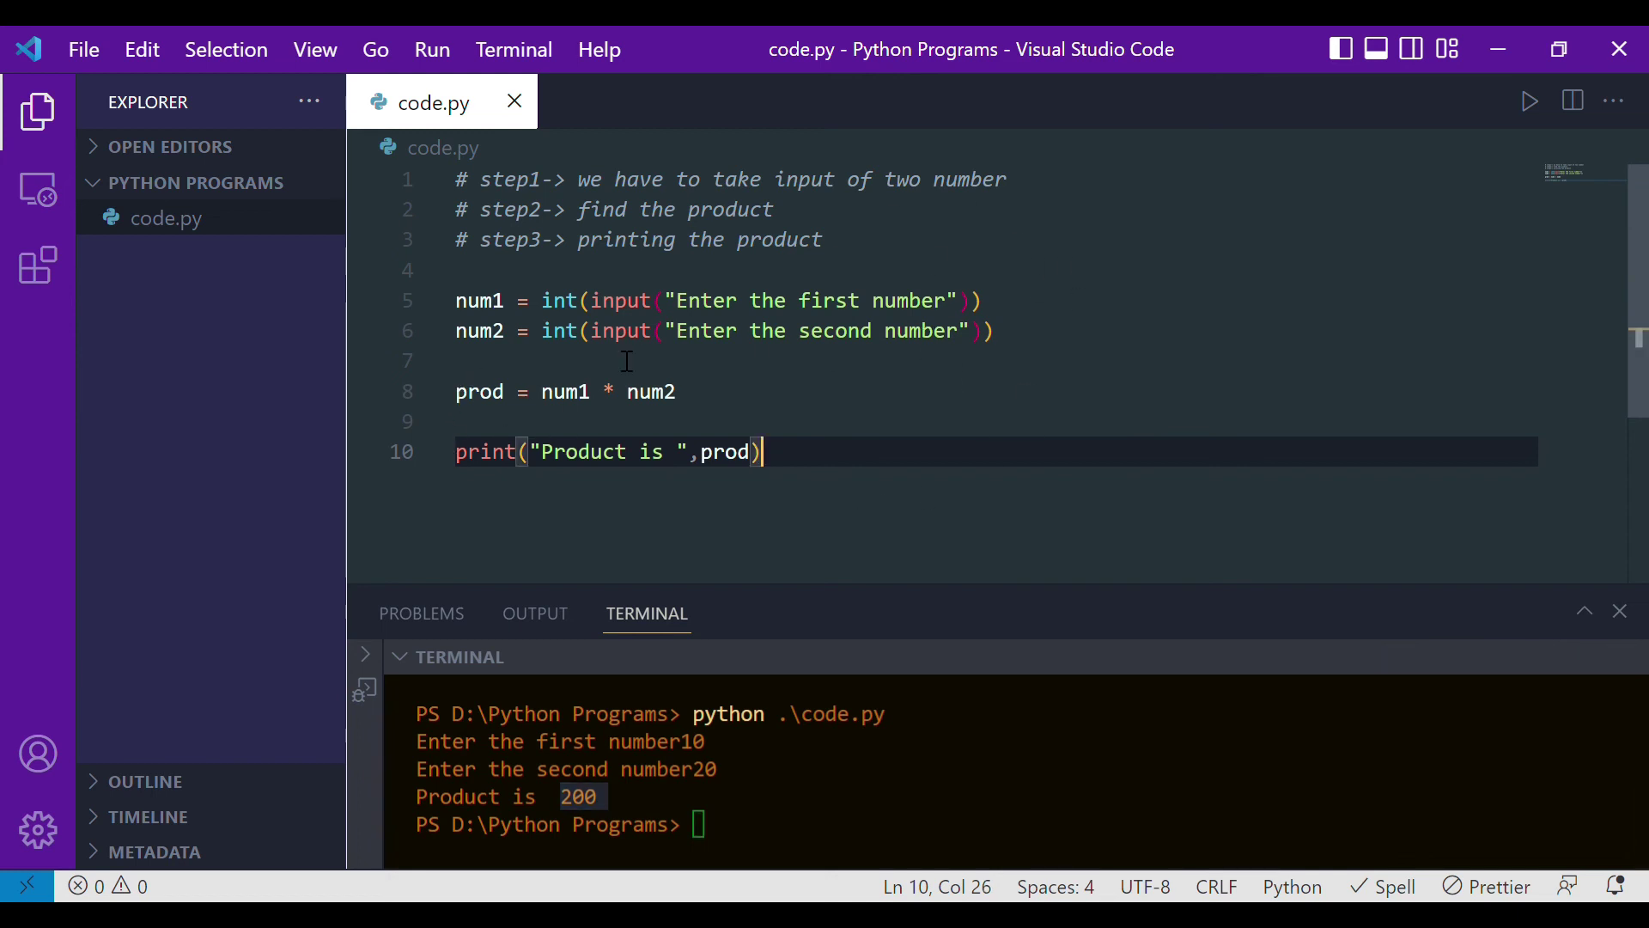